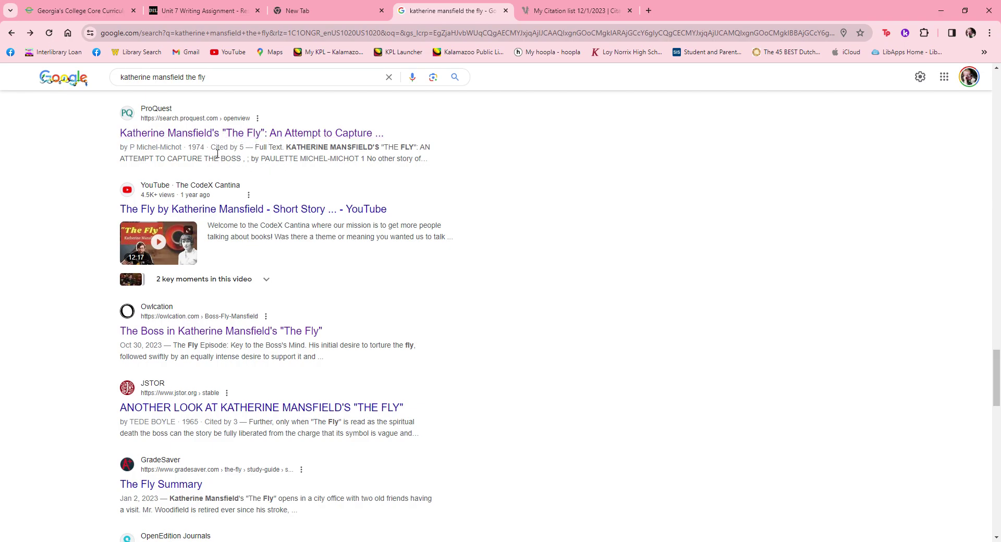
Open the ProQuest search result "Katherine Mansfield's 'The Fly': An Attempt to Capture the Boss".
drag(216, 152, 248, 152)
click(245, 153)
double_click(197, 151)
click(269, 150)
drag(263, 148, 120, 147)
click(195, 151)
mouse_move(189, 148)
mouse_down()
mouse_move(245, 156)
mouse_move(202, 150)
mouse_up()
click(211, 152)
click(209, 137)
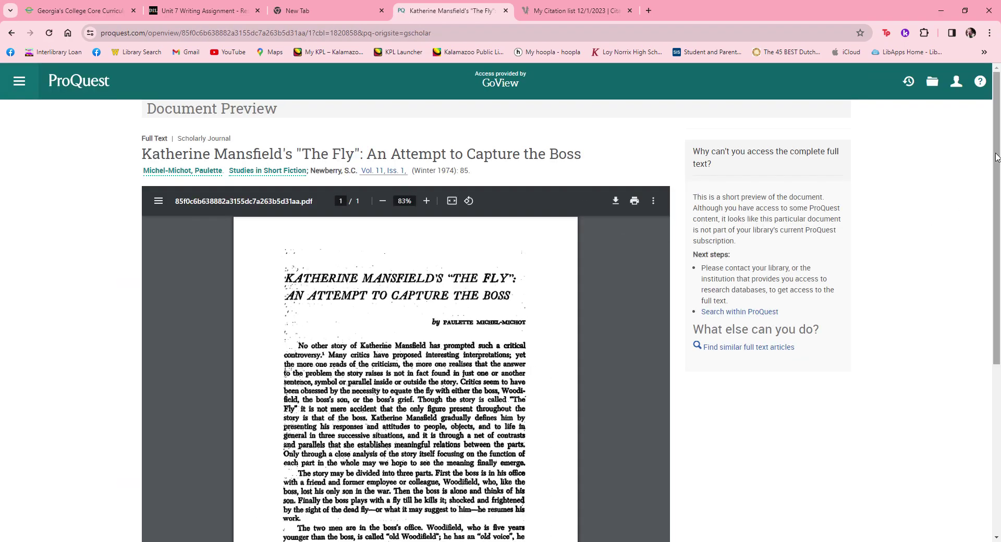
Examine the ProQuest document preview and its full-text access information.
scroll(998, 130, down, 1)
mouse_move(998, 130)
mouse_down()
mouse_move(999, 276)
mouse_move(1000, 139)
mouse_up()
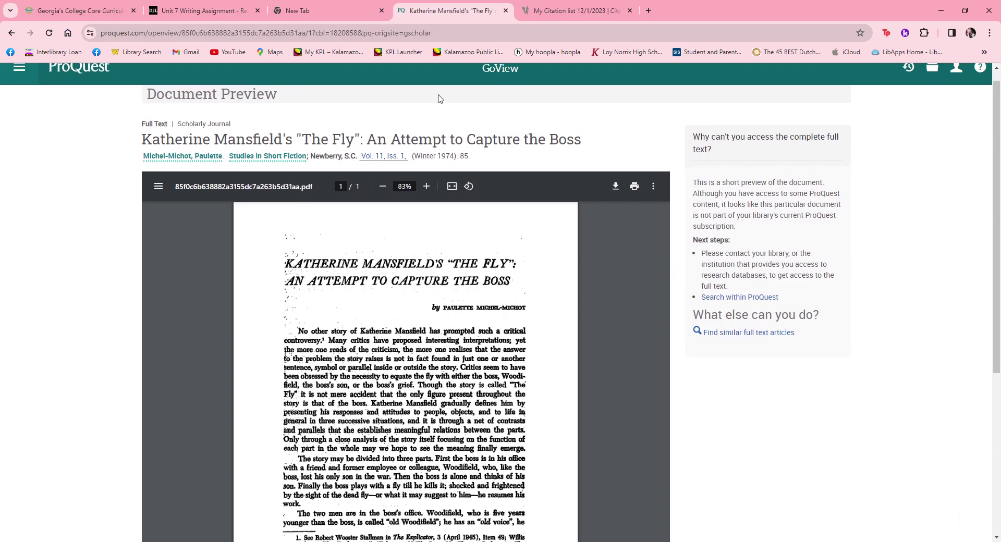
drag(997, 124, 997, 112)
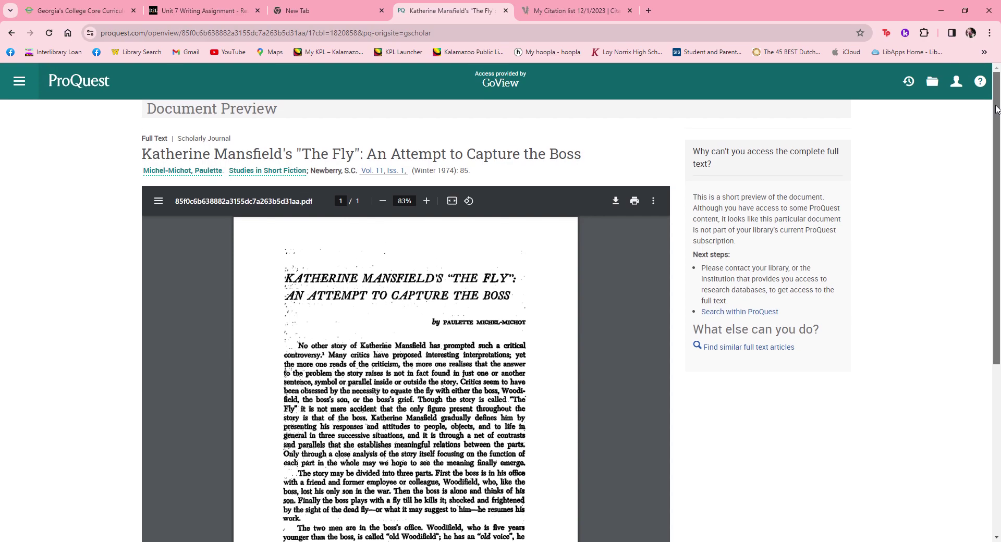
Return to the Google results for "katherine mansfield the fly" and open the OpenEdition Journals article on spectrality in the story.
click(11, 33)
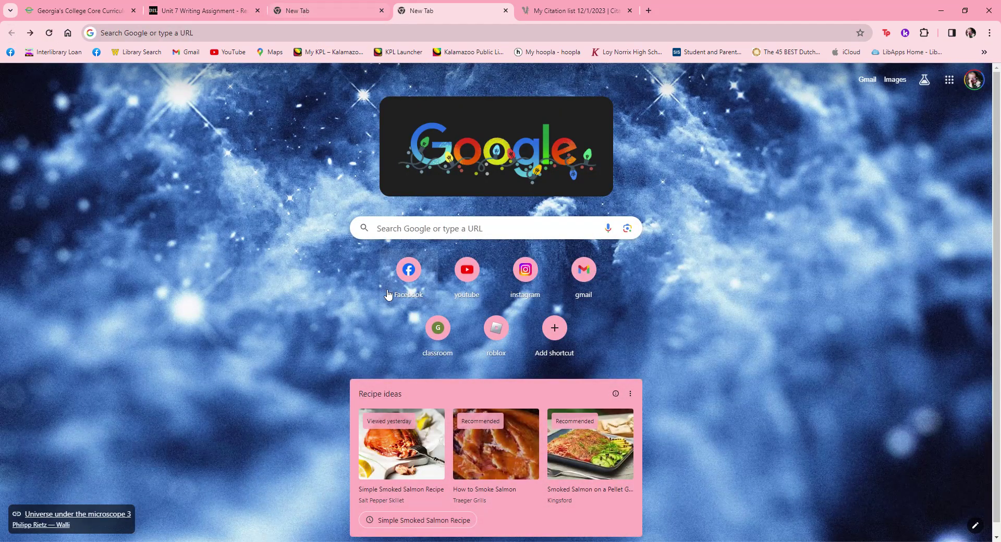
click(420, 237)
click(415, 252)
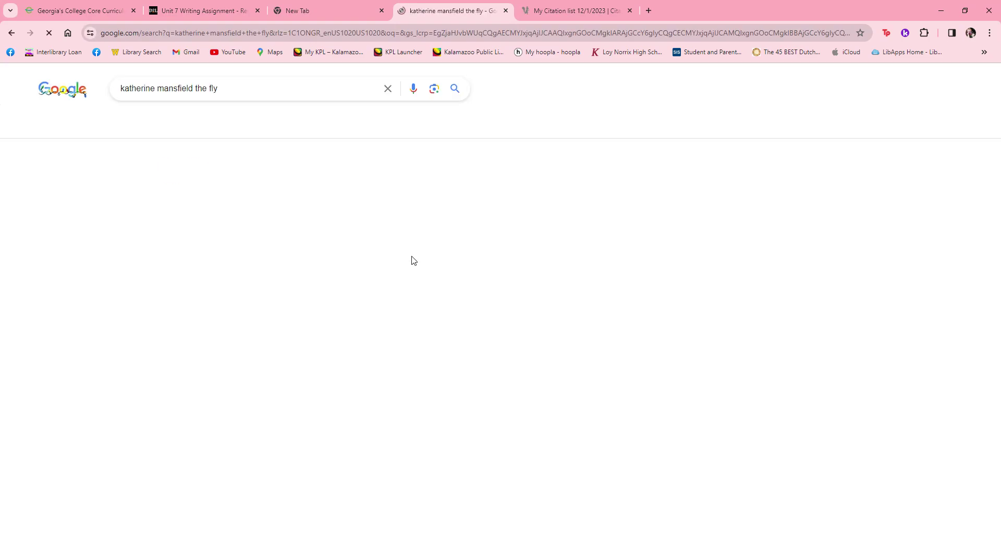
drag(998, 89, 999, 514)
scroll(146, 196, down, 4)
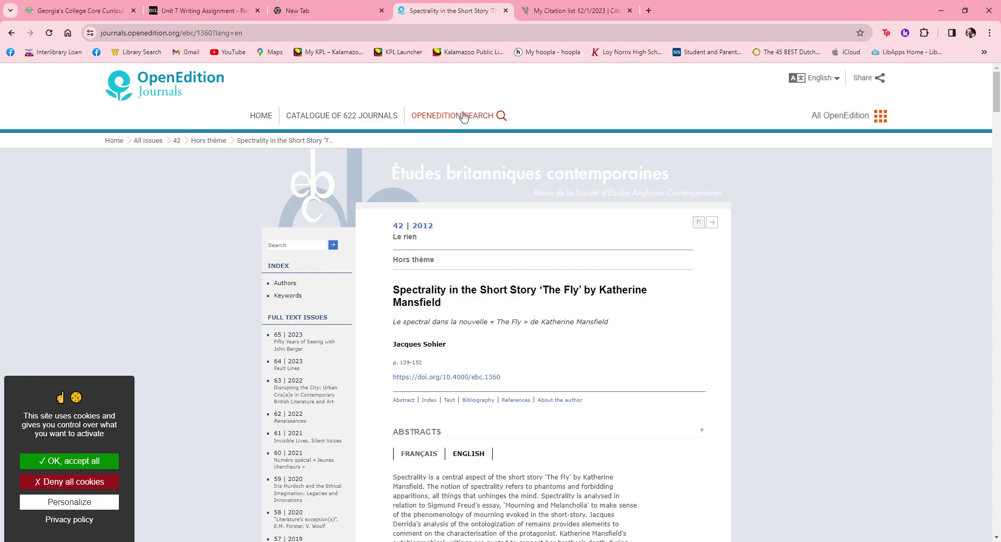
Examine the OpenEdition article's publication details, abstract and index terms.
scroll(999, 104, down, 1)
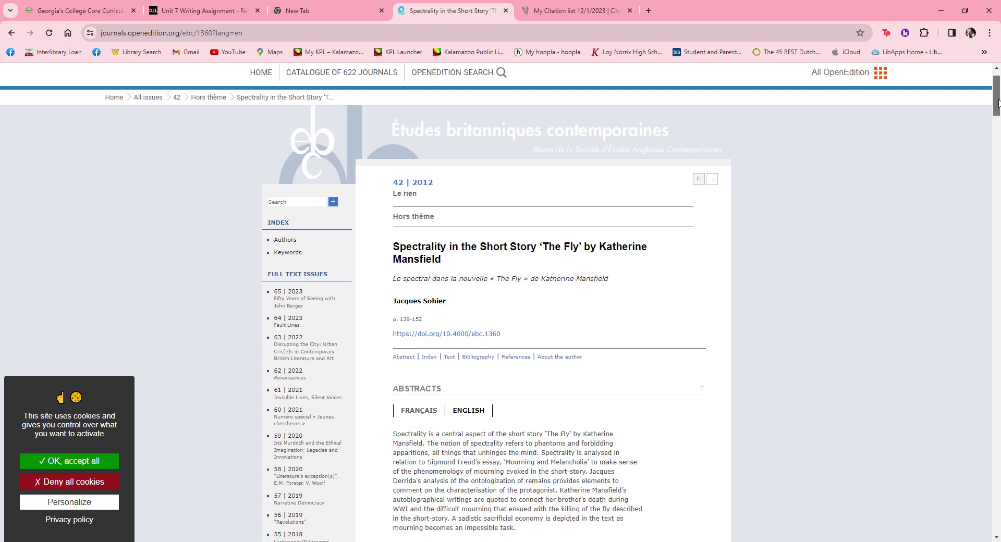
scroll(998, 103, down, 2)
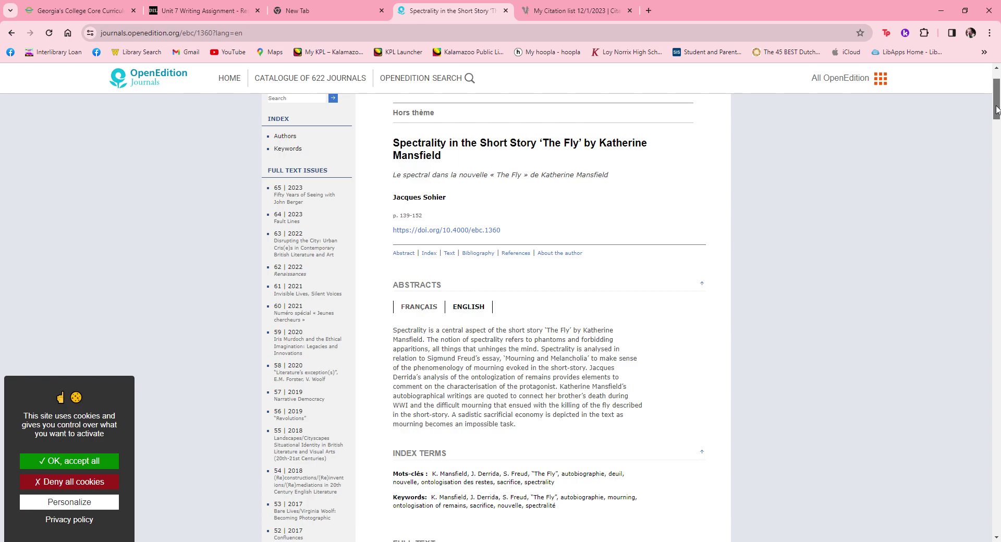
drag(997, 109, 997, 79)
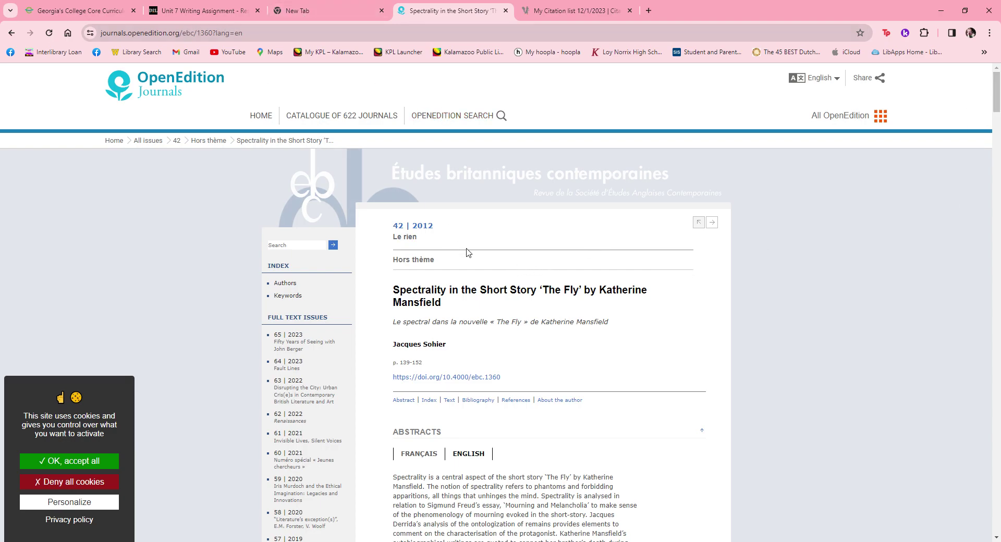
Switch to the Unit 7 Writing Assignment page and open GALILEO from the course's library resources.
click(183, 13)
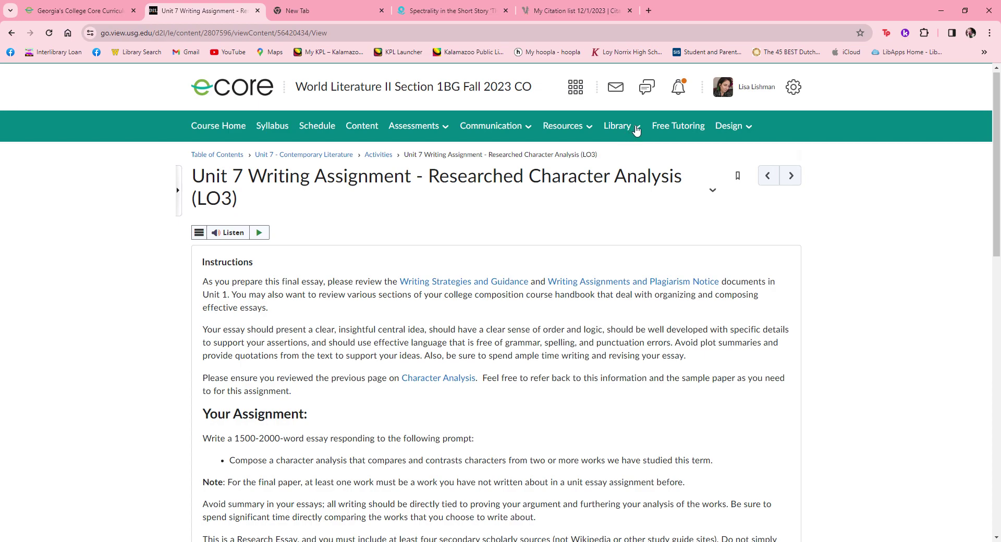
click(637, 129)
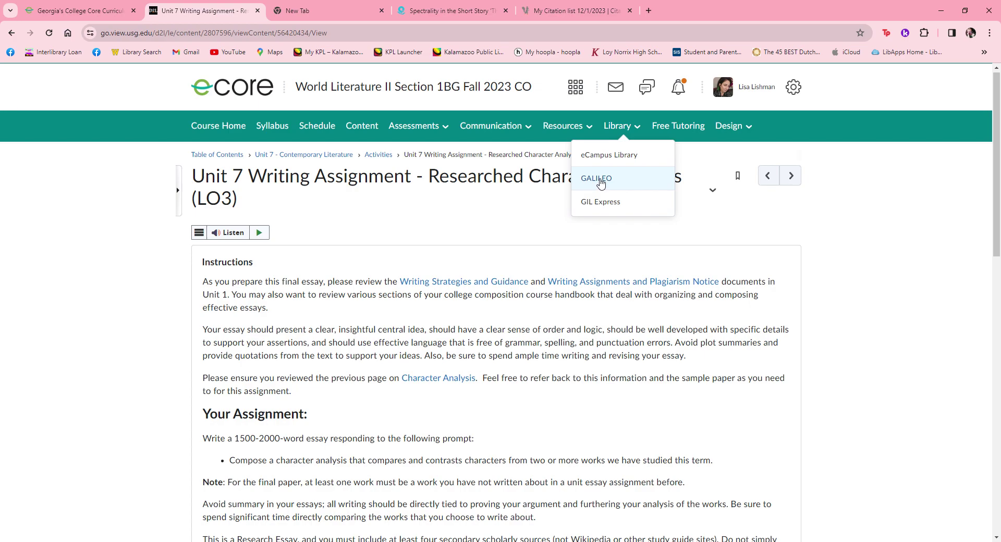
click(601, 183)
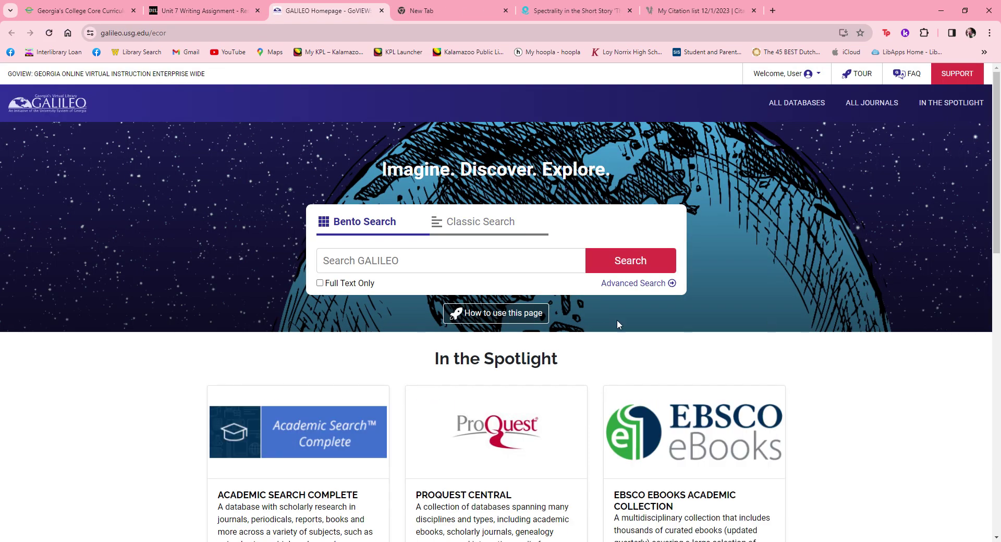
Search GALILEO for "katherine mansfield the fly".
click(343, 262)
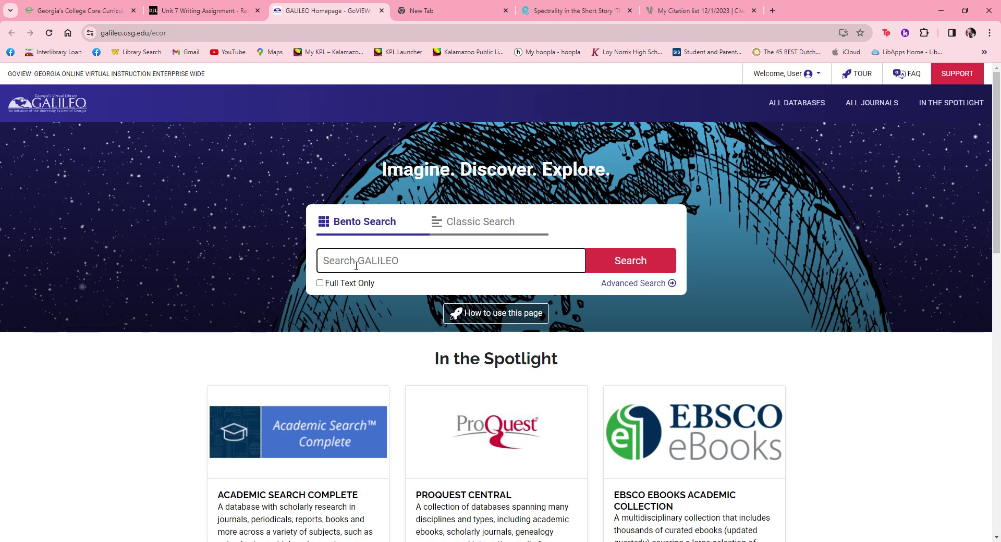
text(katherine mansfield the fly)
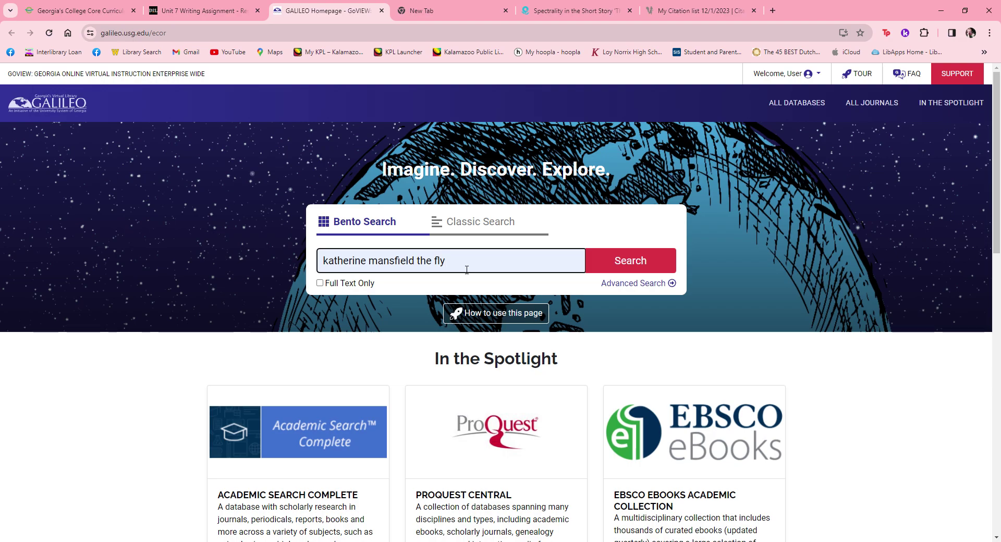
click(629, 262)
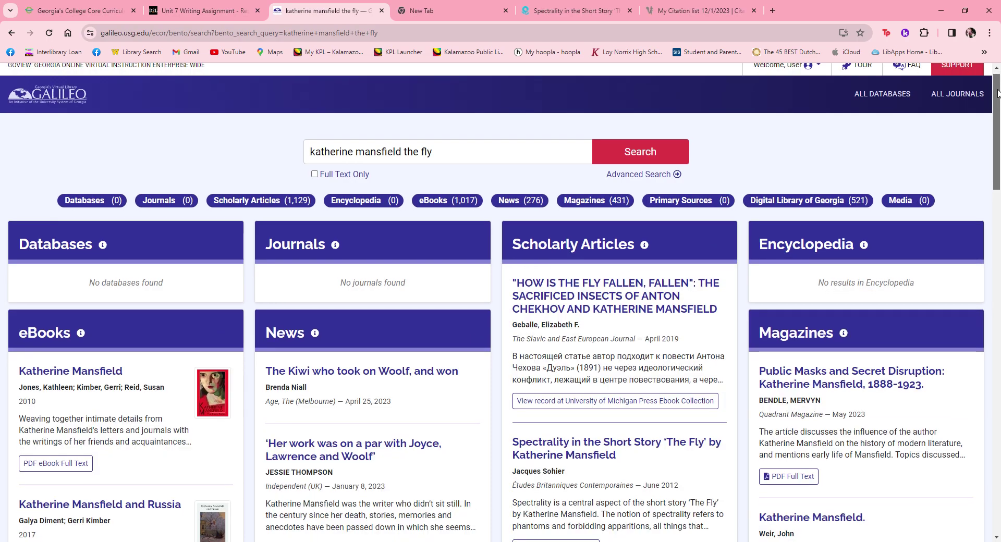
Look through the GALILEO results and open the record of the eBook "Katherine Mansfield and Psychology".
drag(997, 90, 998, 92)
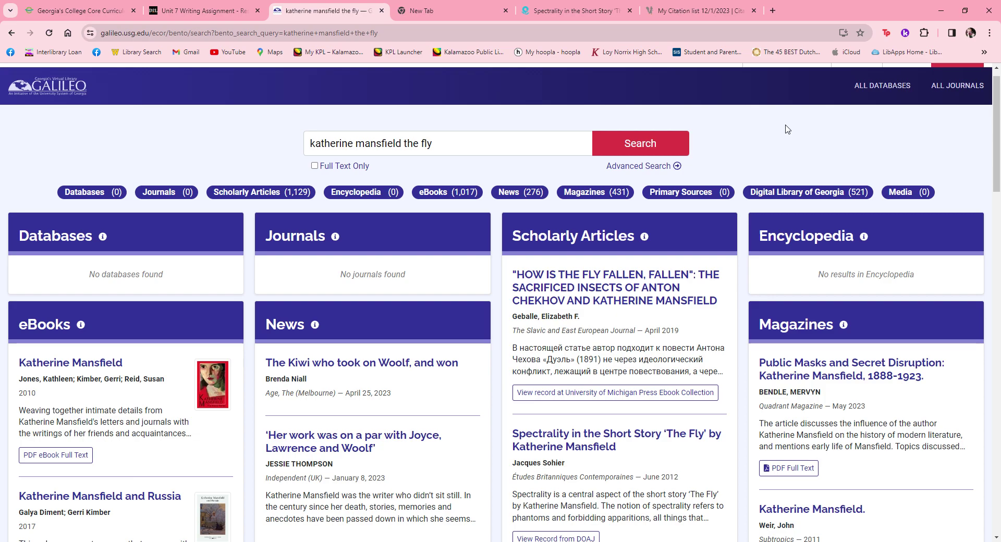
drag(998, 121, 999, 132)
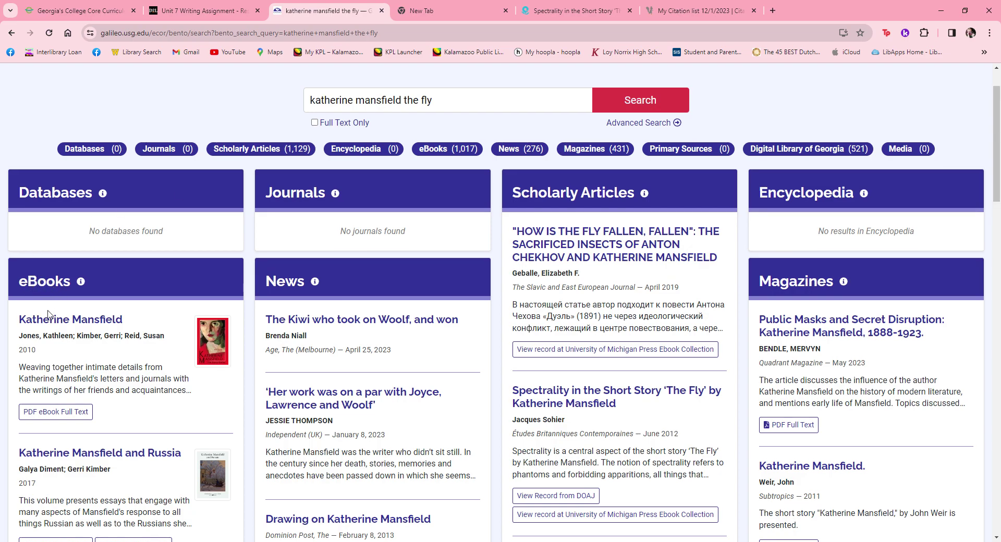
drag(999, 139, 999, 184)
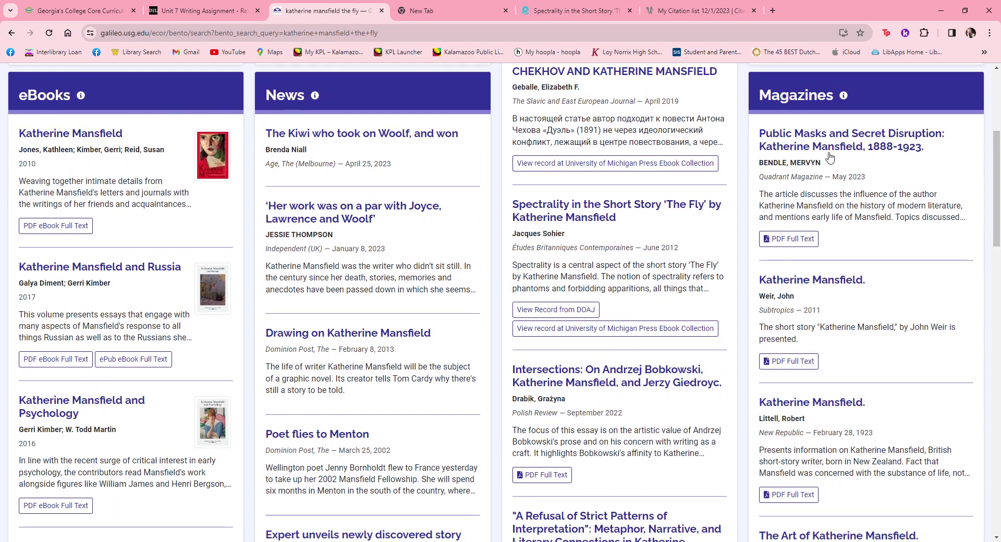
scroll(798, 167, down, 3)
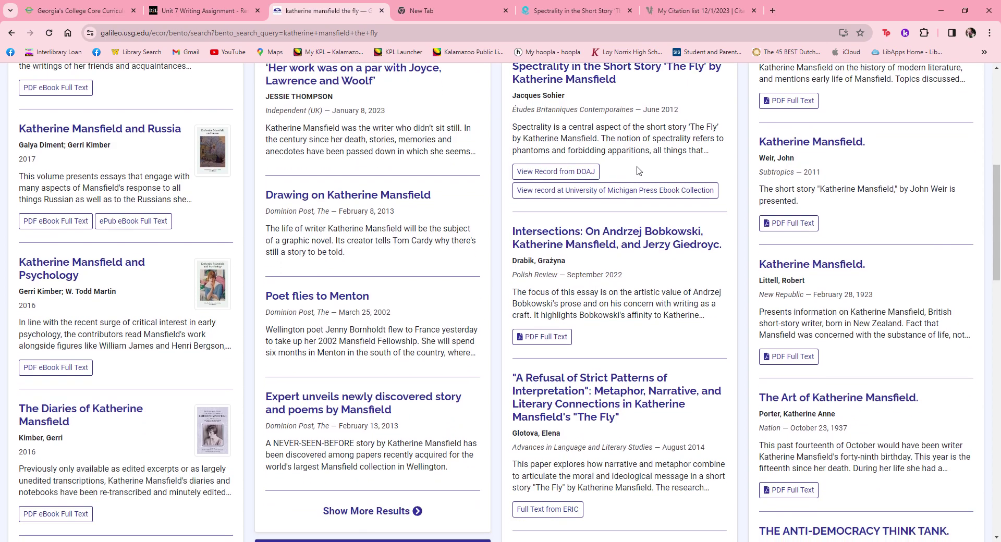
click(46, 268)
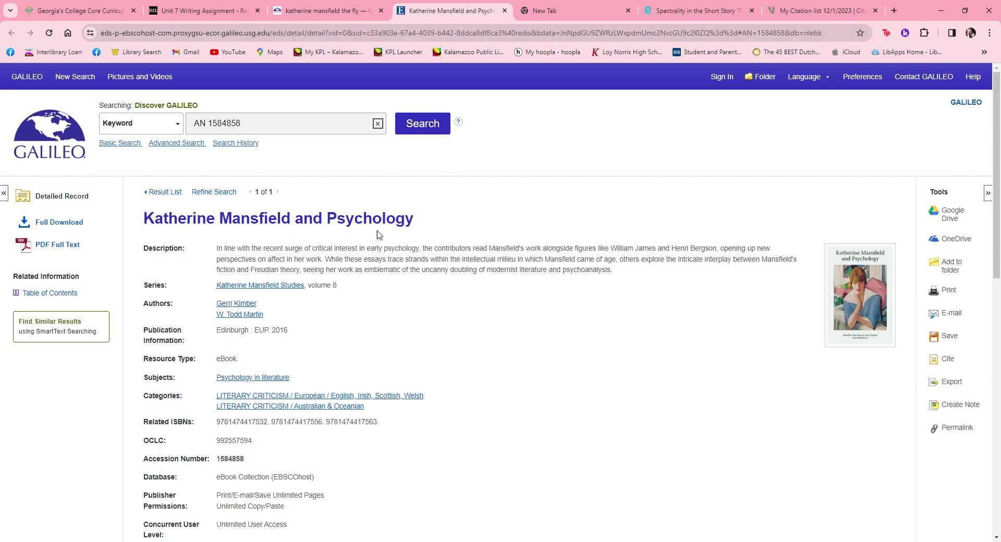
Review the eBook's description and table of contents, and open its PDF full text.
drag(997, 135, 997, 191)
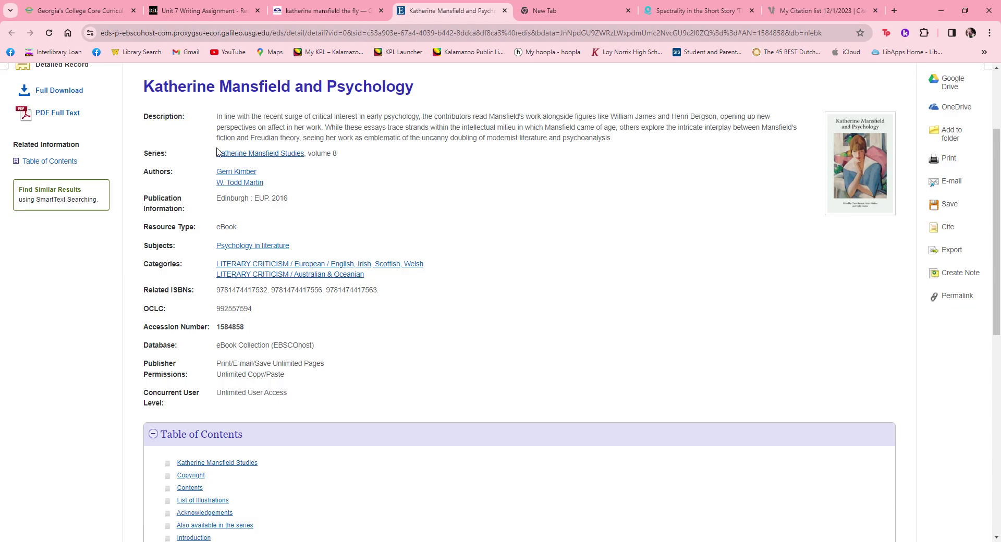
drag(995, 209, 999, 340)
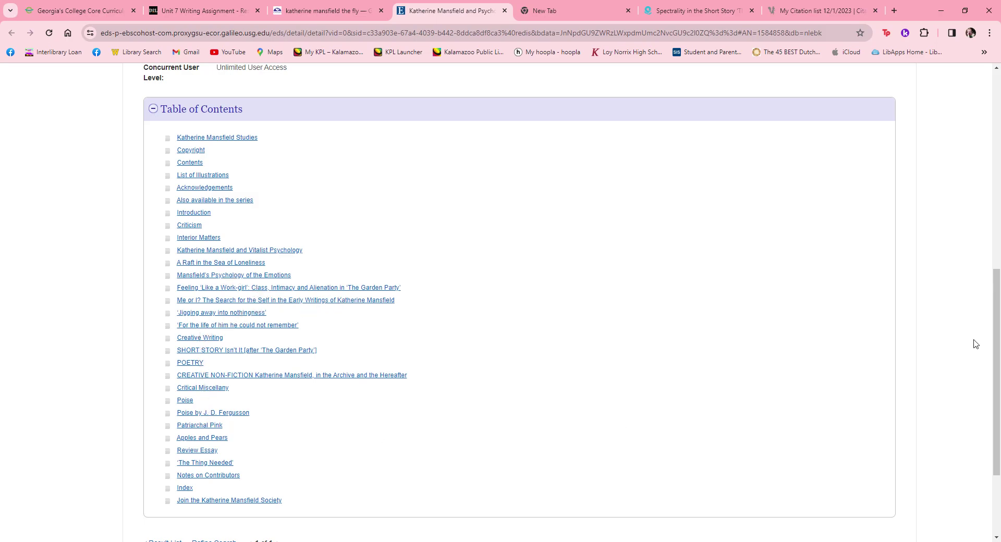
drag(996, 344, 997, 137)
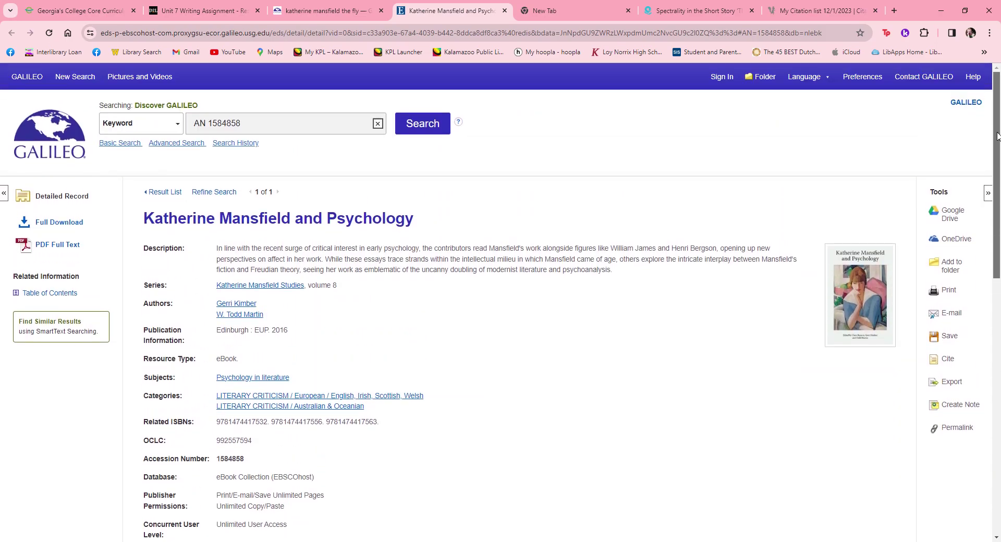
click(53, 249)
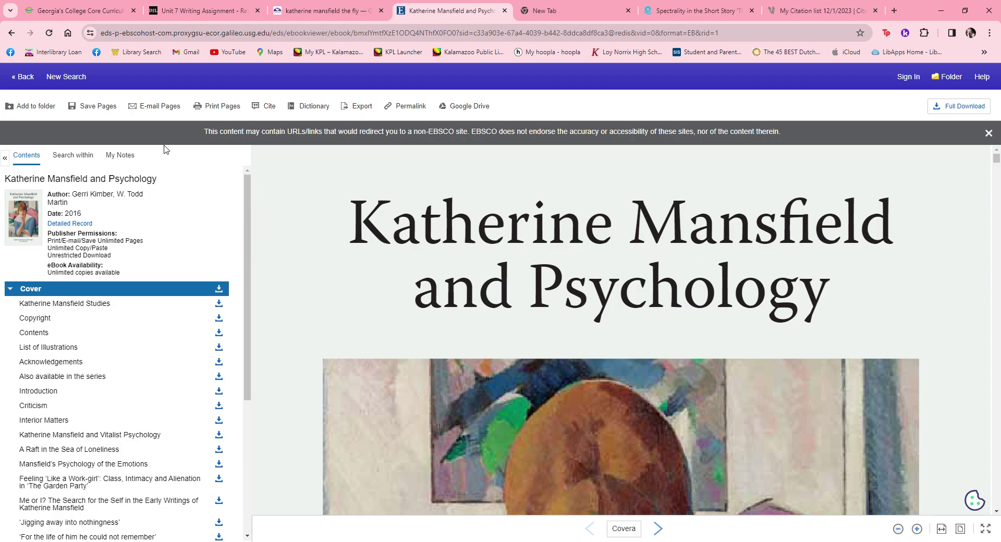
Search within the eBook for "the fly".
click(76, 160)
click(74, 179)
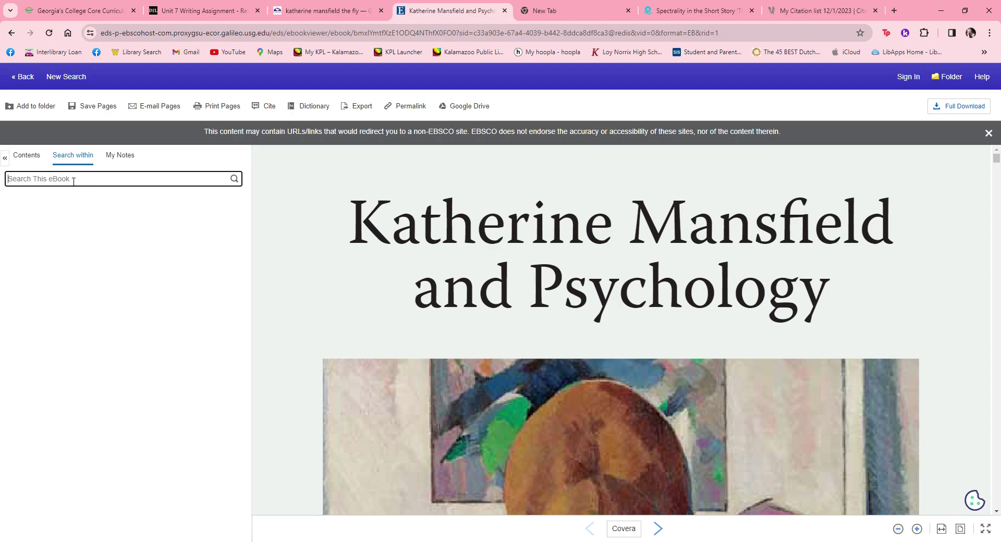
click(67, 203)
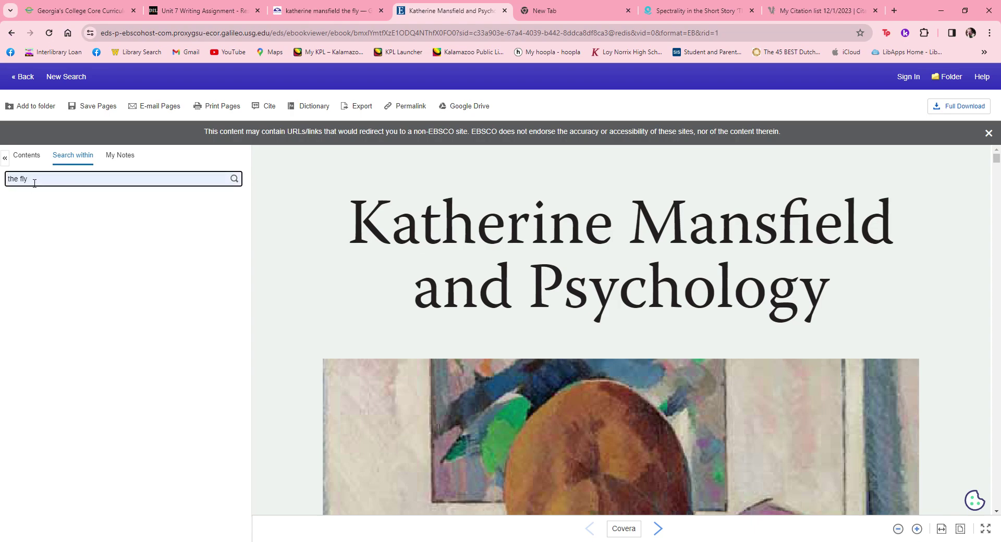
click(233, 180)
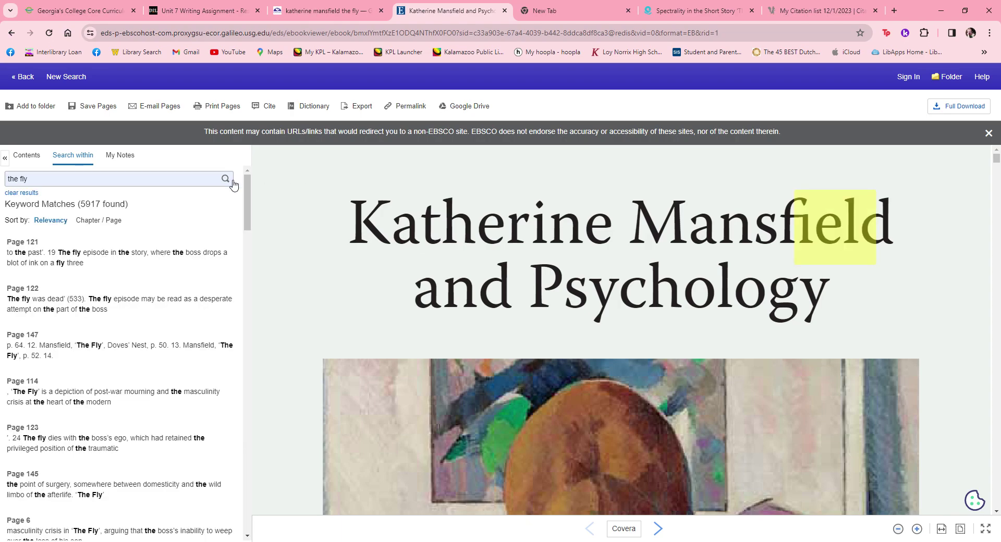
Open the page 6 match about the masculinity crisis in "The Fly" and read down to the highlighted passage.
drag(249, 192, 250, 194)
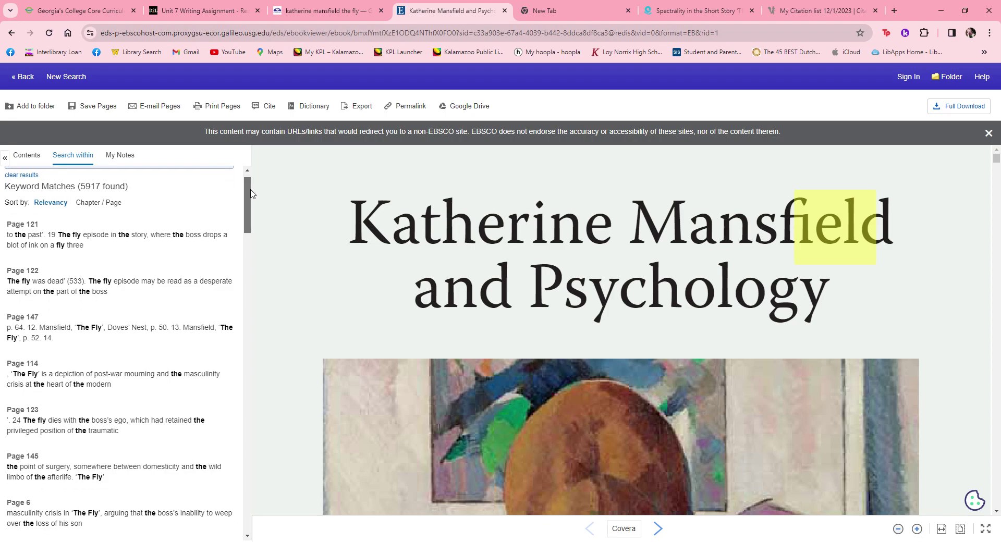
drag(251, 194, 251, 228)
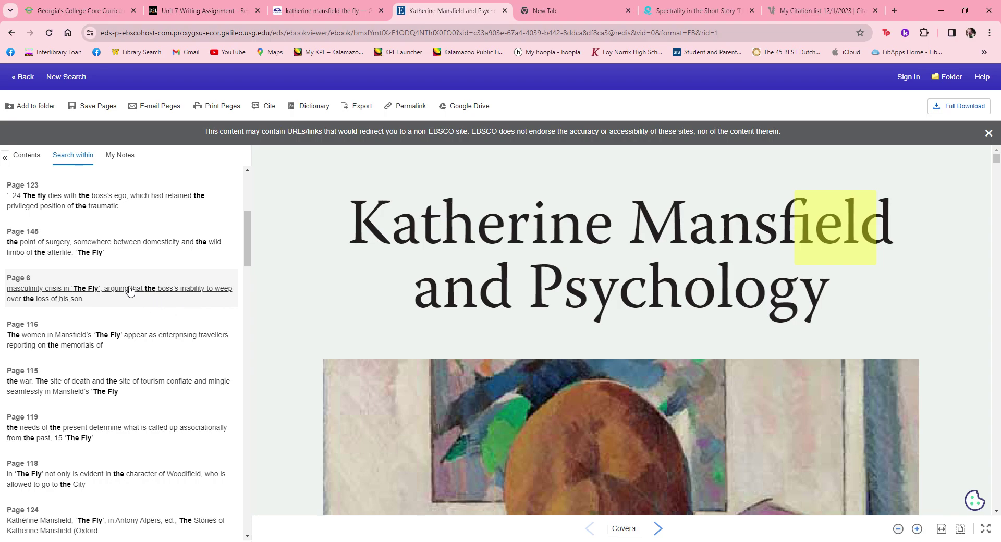
click(27, 282)
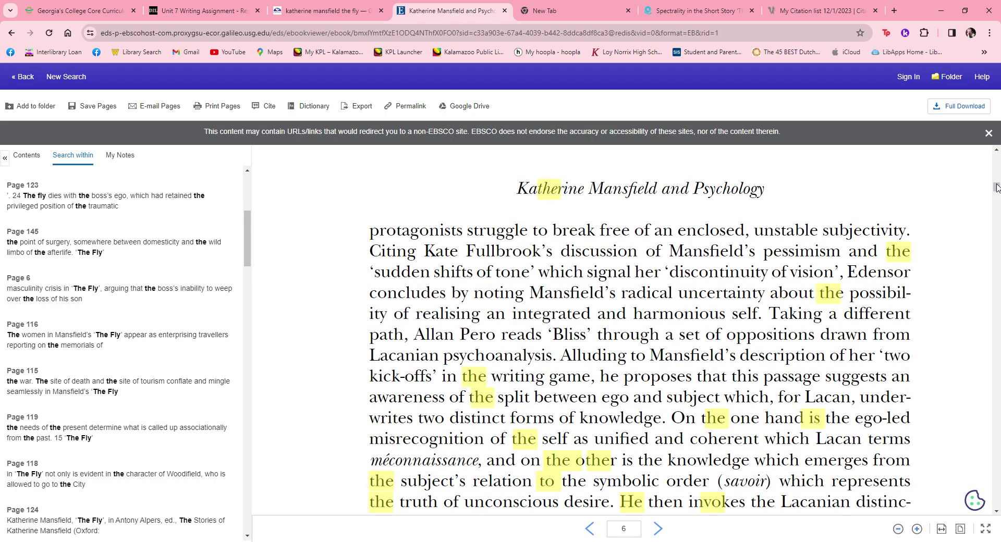
scroll(532, 408, down, 1)
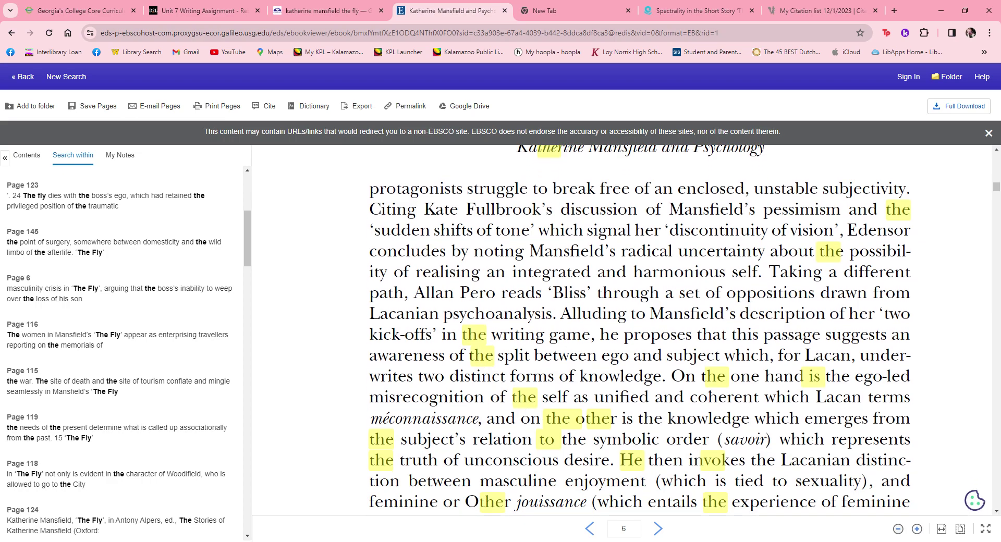
click(997, 512)
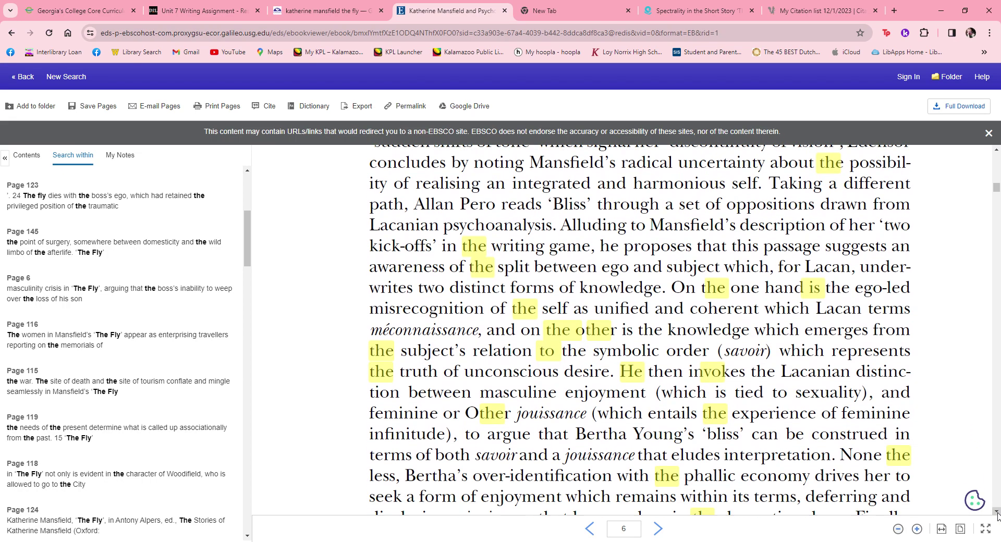
scroll(997, 512, down, 3)
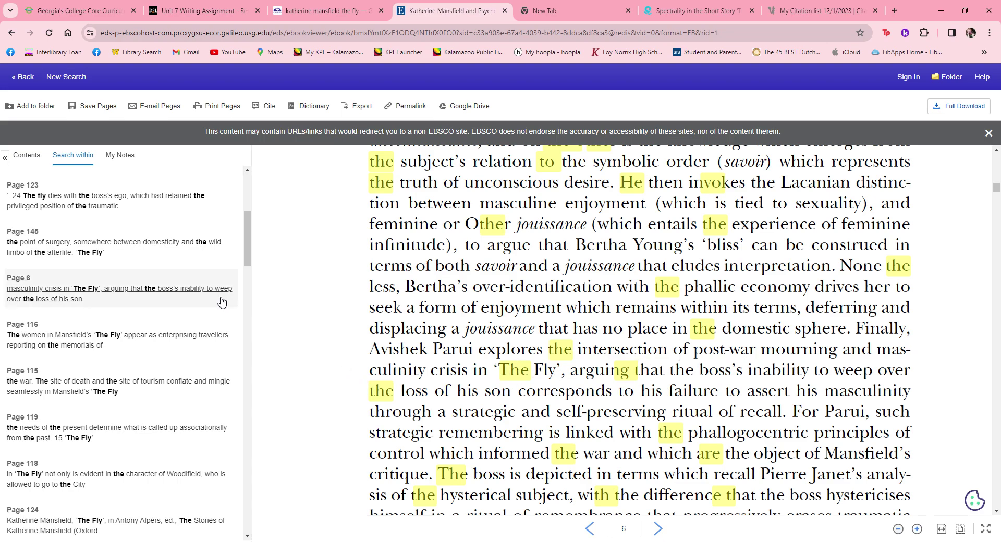
Open the page 113 match, the title page of the essay on post-war memory and mourning in "The Fly".
drag(248, 245, 247, 280)
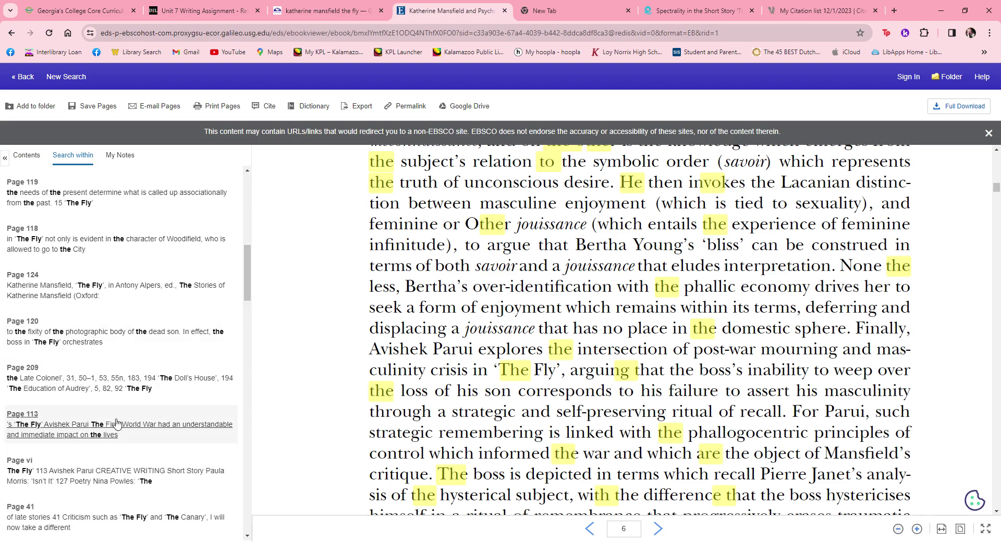
click(32, 417)
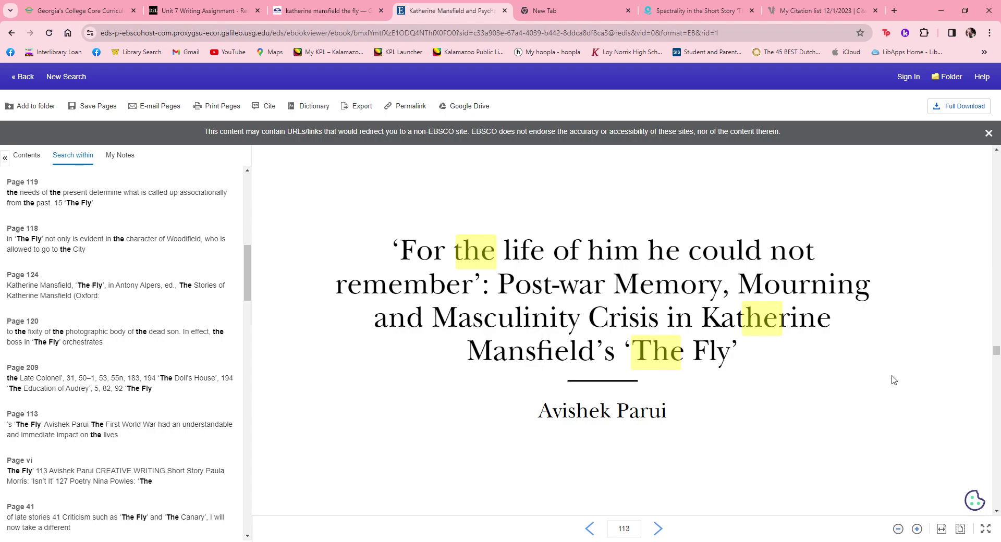
Read the opening of the essay on post-war memory and mourning in "The Fly" from page 113 into page 114.
click(997, 511)
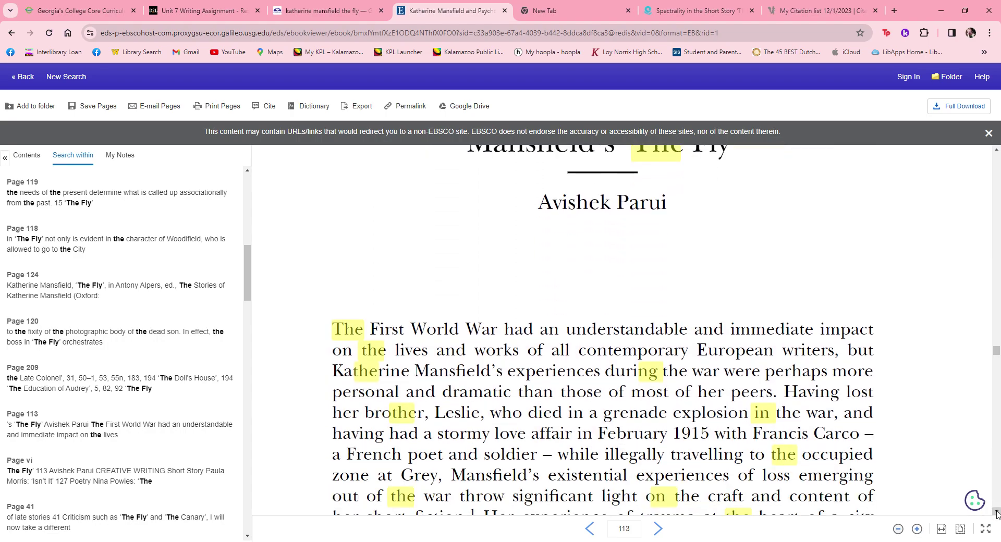
scroll(996, 513, down, 5)
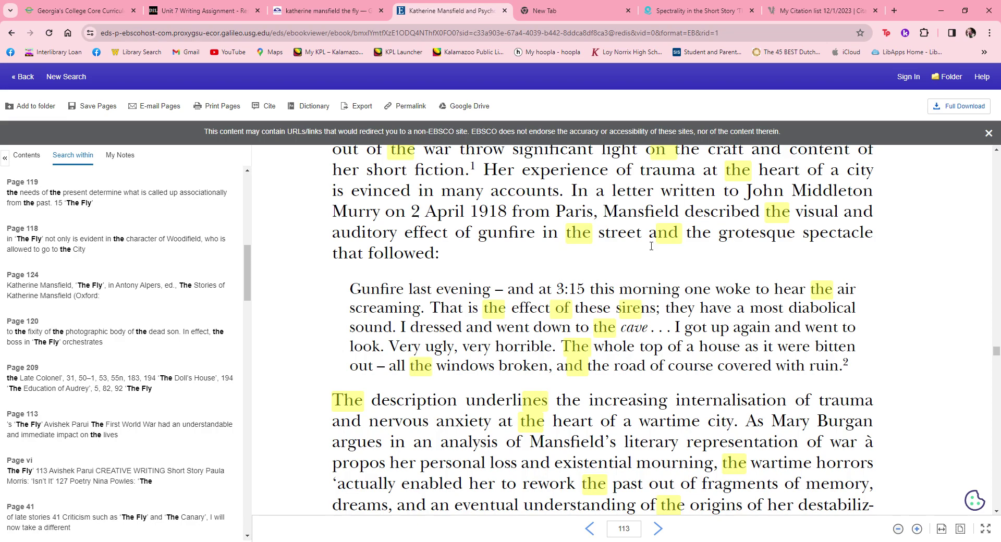
click(997, 513)
scroll(996, 513, down, 2)
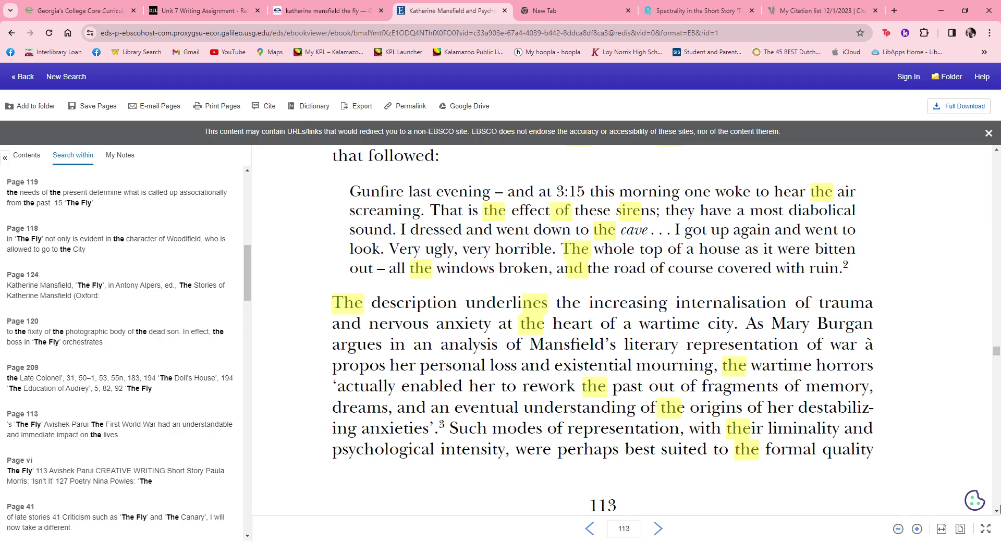
scroll(997, 511, down, 5)
scroll(996, 514, down, 5)
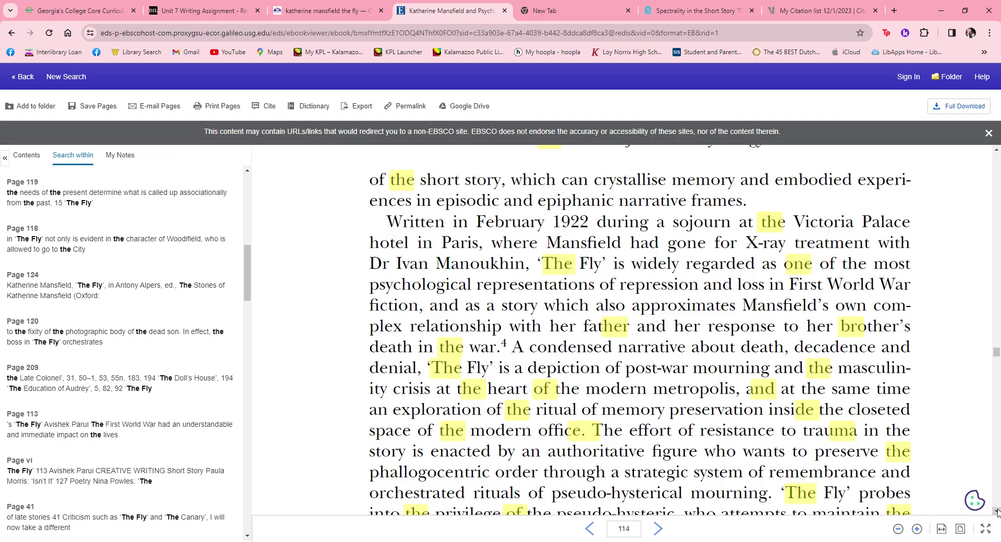
click(996, 514)
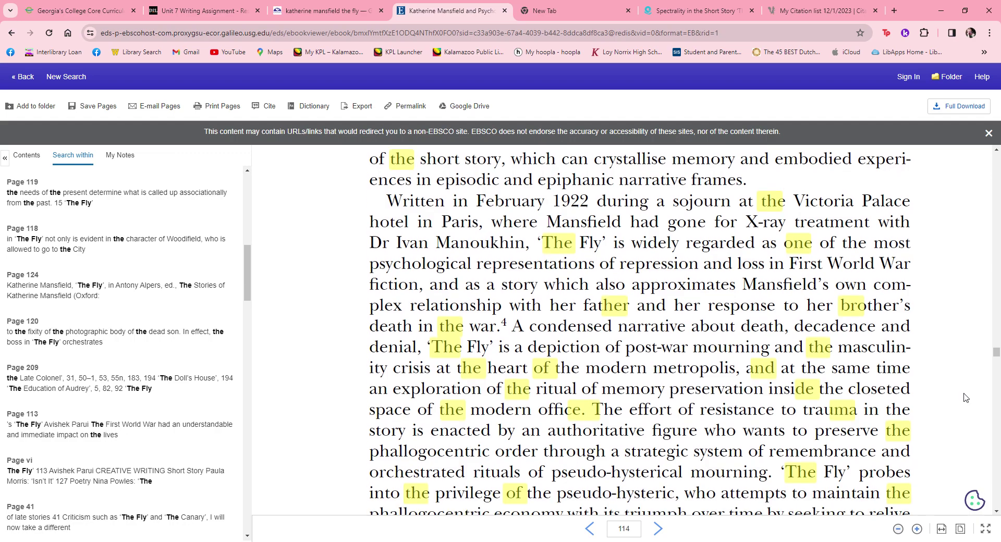
Return to the eBook's cover, display its permalink and select the whole link.
drag(996, 352, 997, 155)
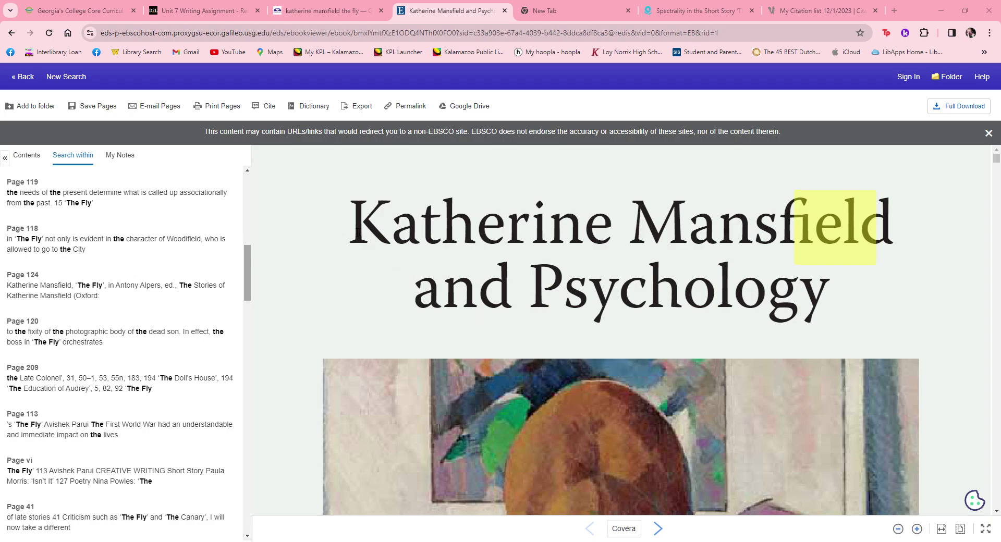
click(412, 112)
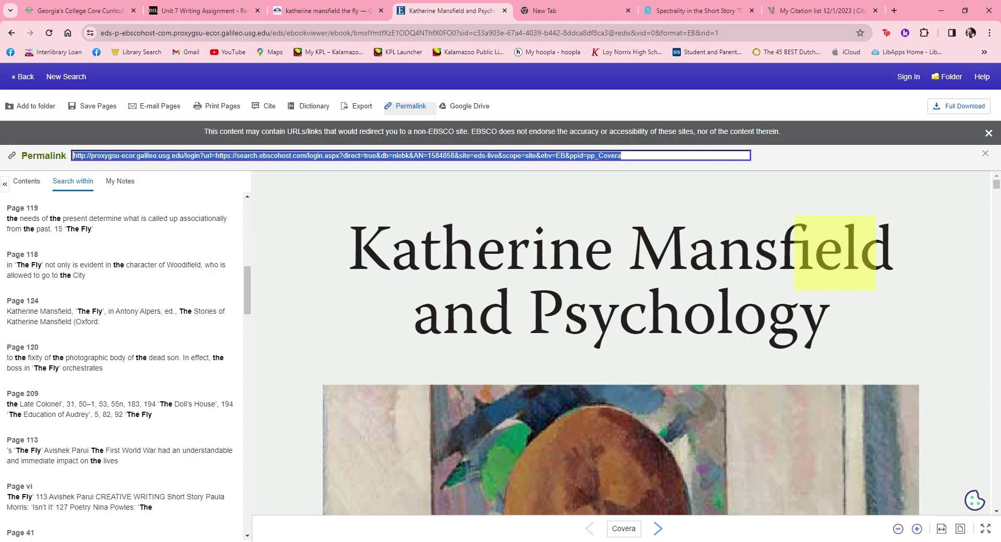
key(alt+Tab)
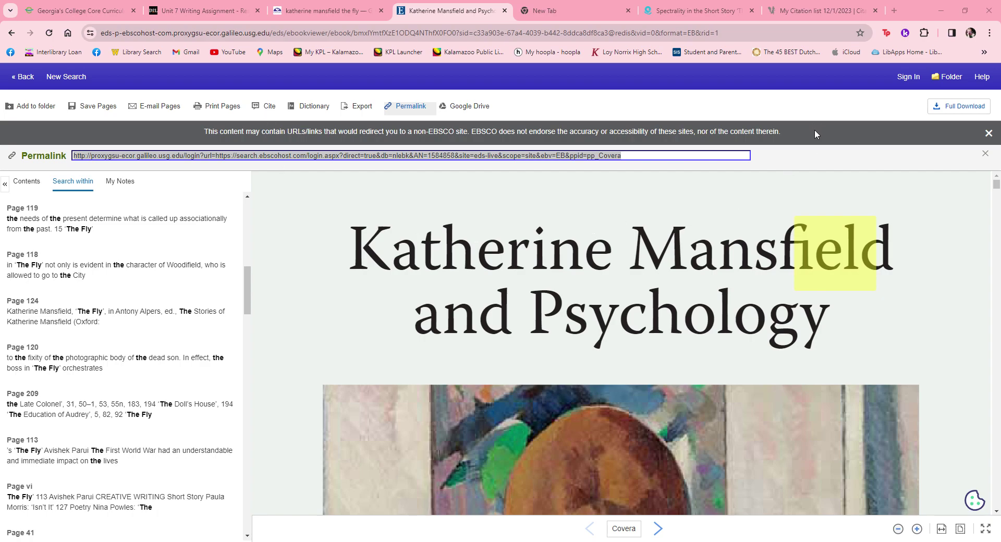
key(ctrl+a)
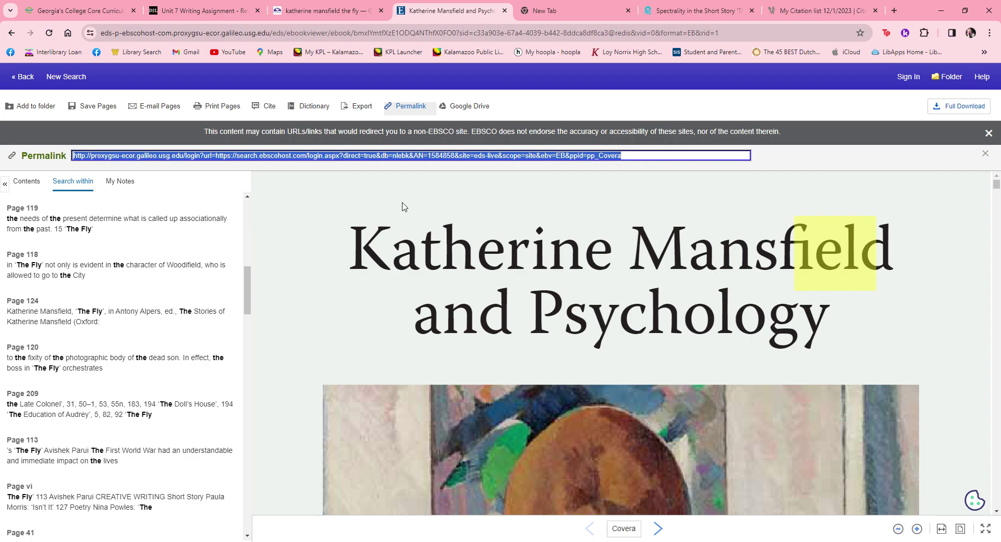
Bring up the eBook's citation formats and select the full MLA 9th Edition works cited entry.
click(269, 109)
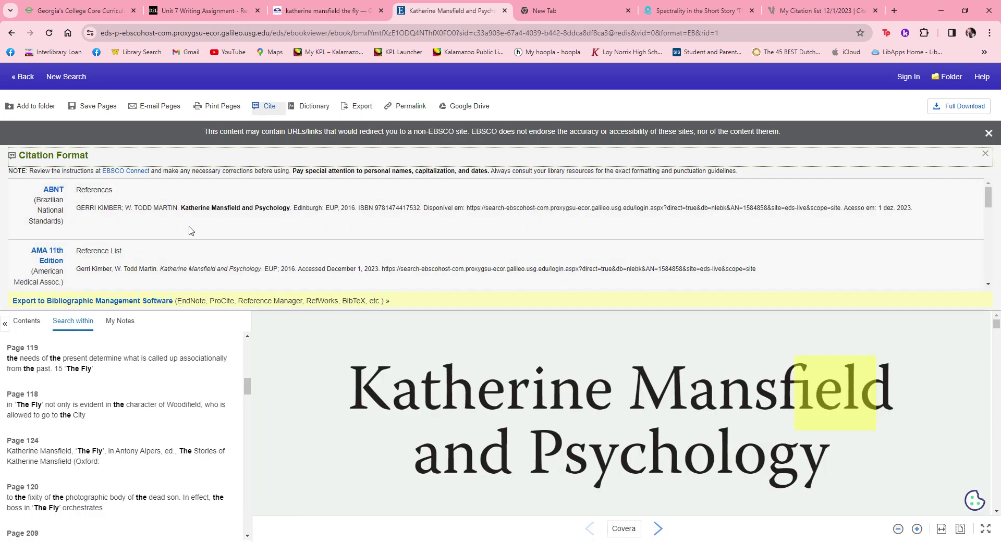
drag(987, 196, 1000, 277)
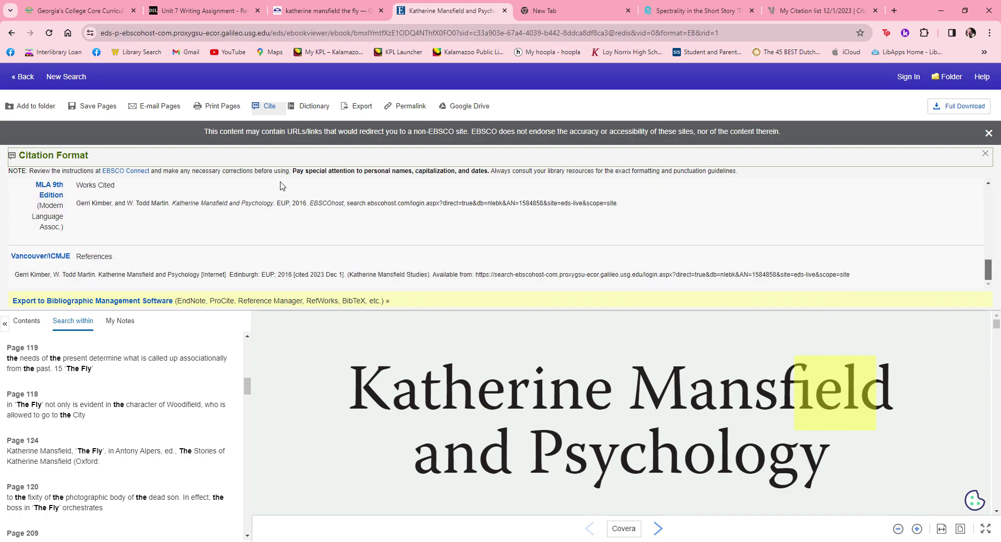
click(53, 195)
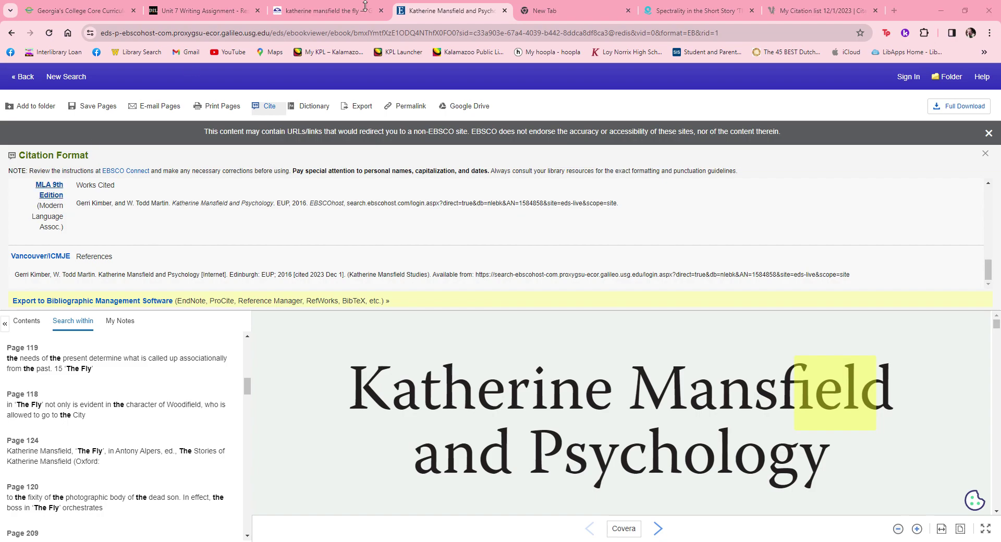
click(81, 203)
click(60, 189)
click(411, 9)
mouse_move(987, 275)
mouse_down()
mouse_move(1000, 224)
mouse_move(1000, 270)
mouse_up()
drag(79, 225, 623, 228)
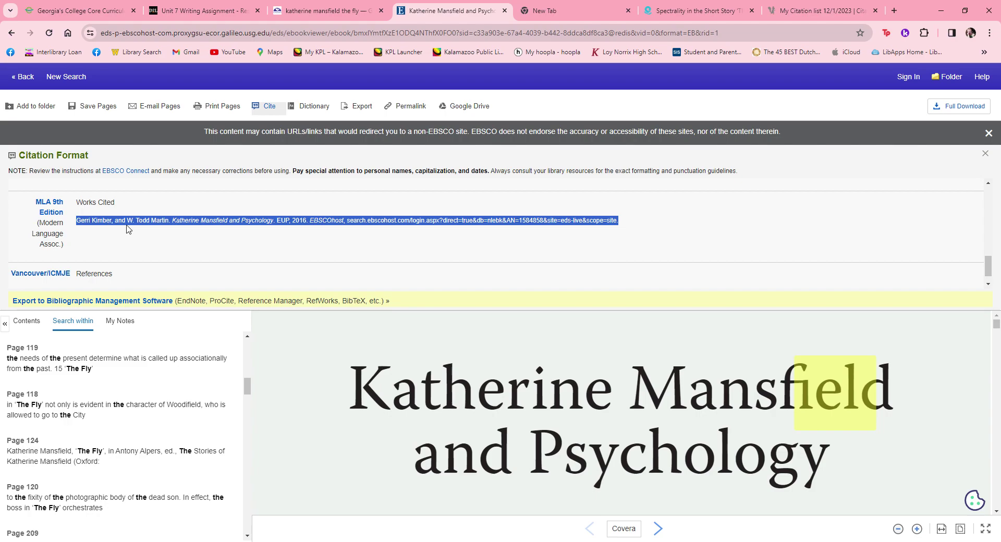
key(alt+Tab)
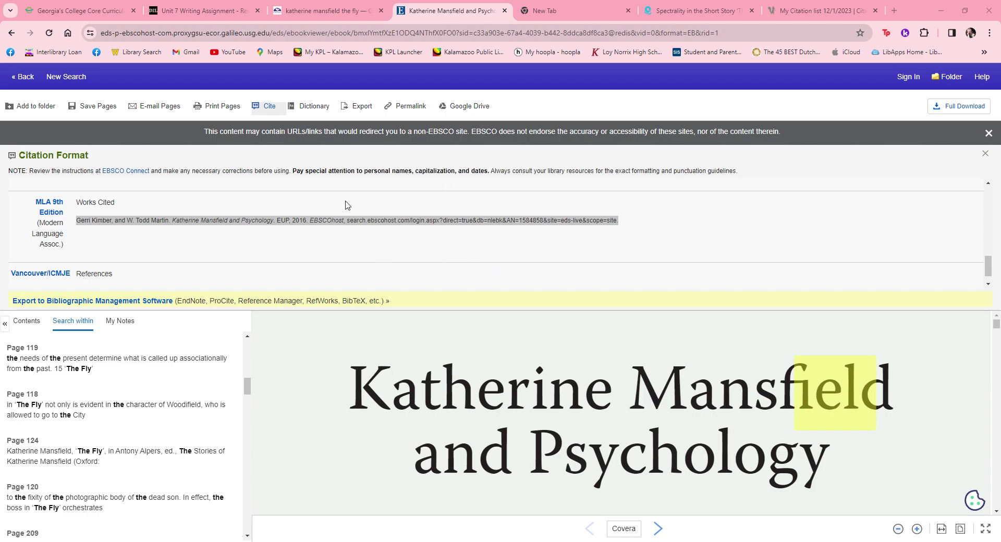
Replace the citation formats with the eBook's permalink and open the page 119 search match.
click(74, 238)
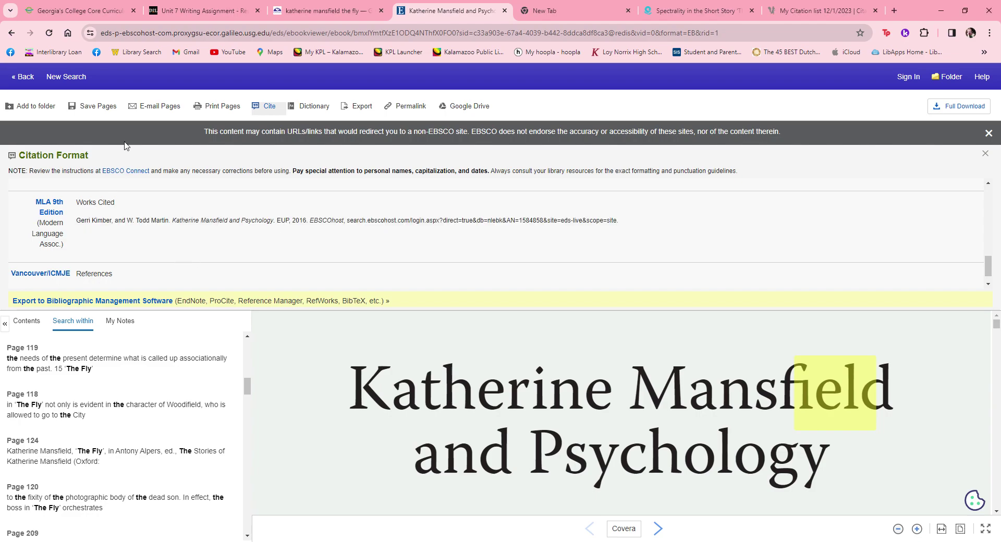
click(271, 111)
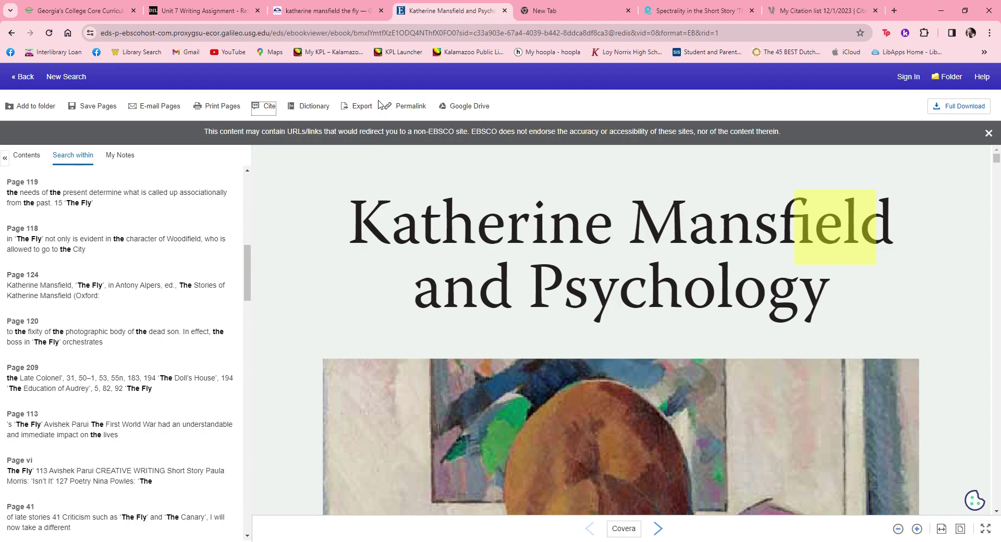
click(403, 107)
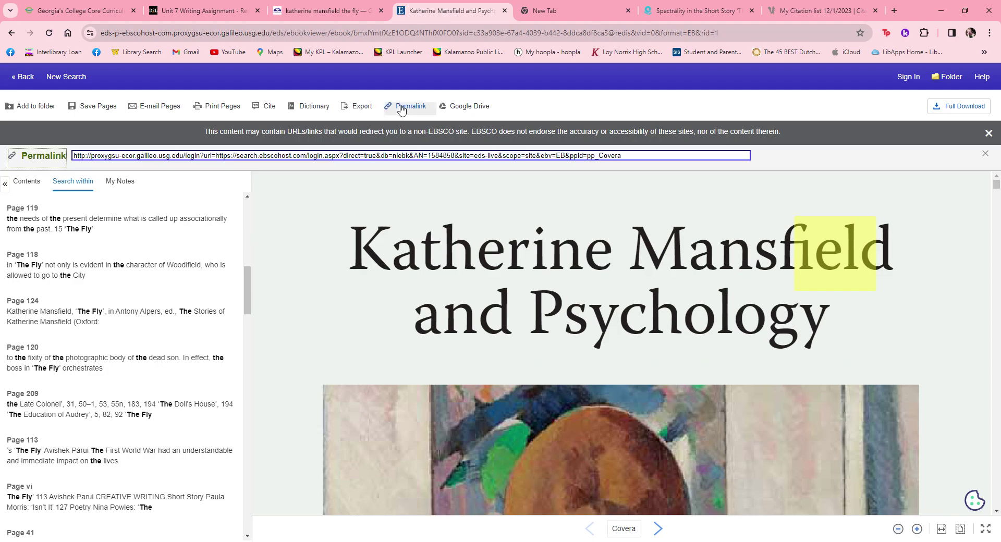
click(315, 156)
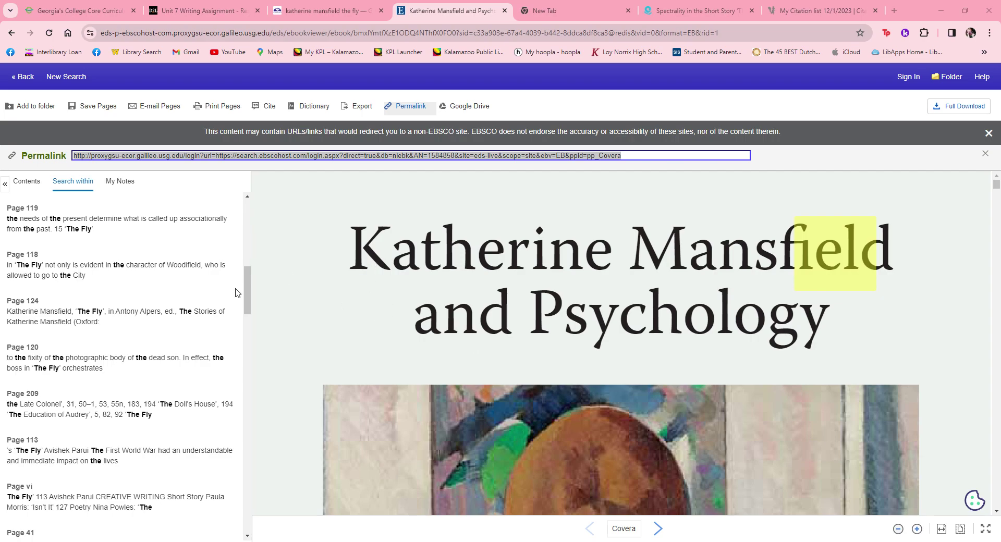
click(111, 207)
Return to the GALILEO results and open the scholarly article "Spectrality in the Short Story 'The Fly' by Katherine Mansfield".
click(336, 13)
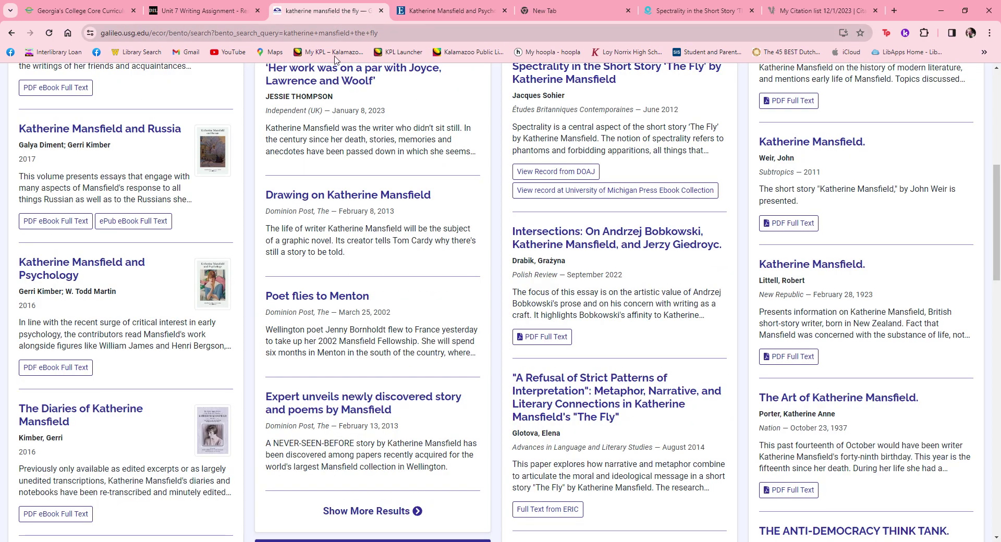
drag(998, 267, 998, 197)
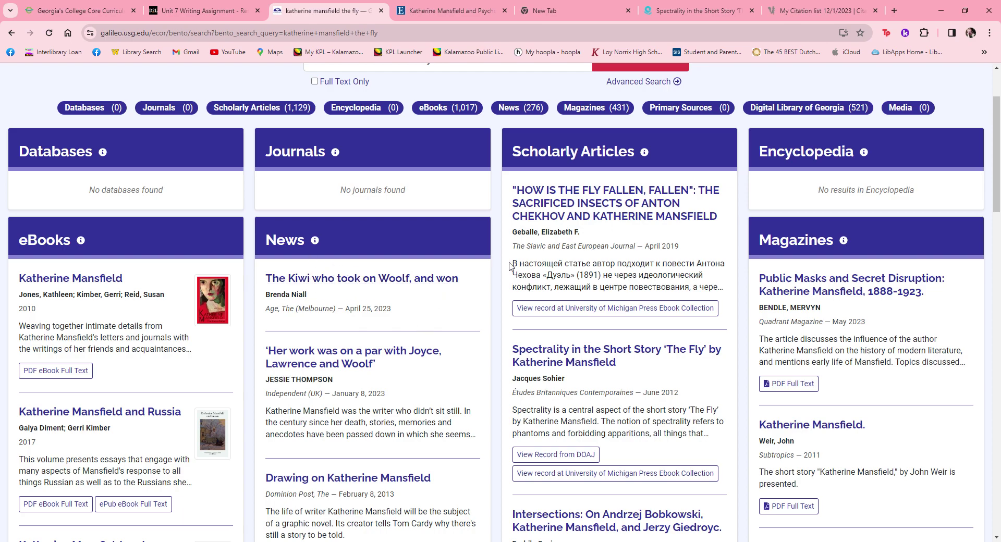
mouse_move(1000, 168)
mouse_down()
mouse_move(999, 200)
mouse_move(1000, 166)
mouse_up()
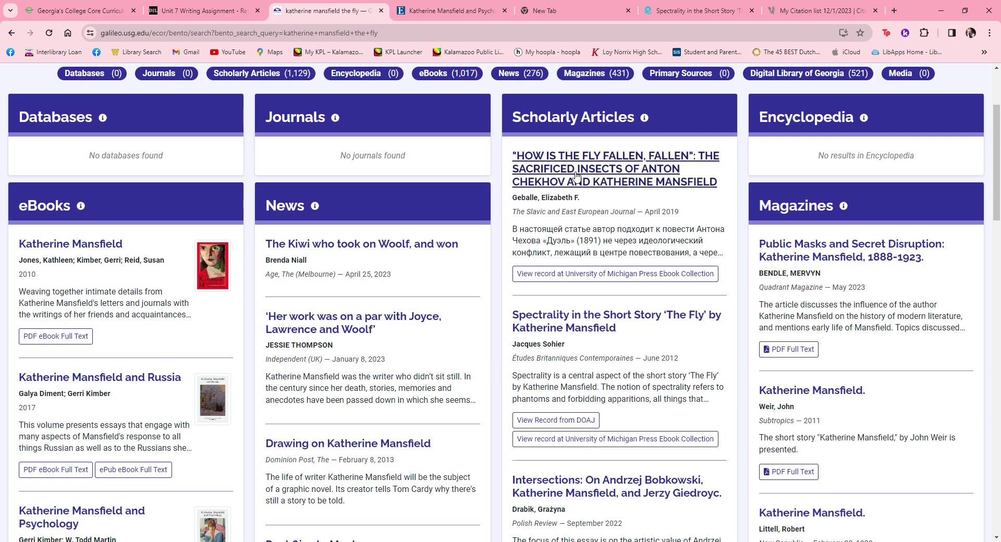
click(597, 321)
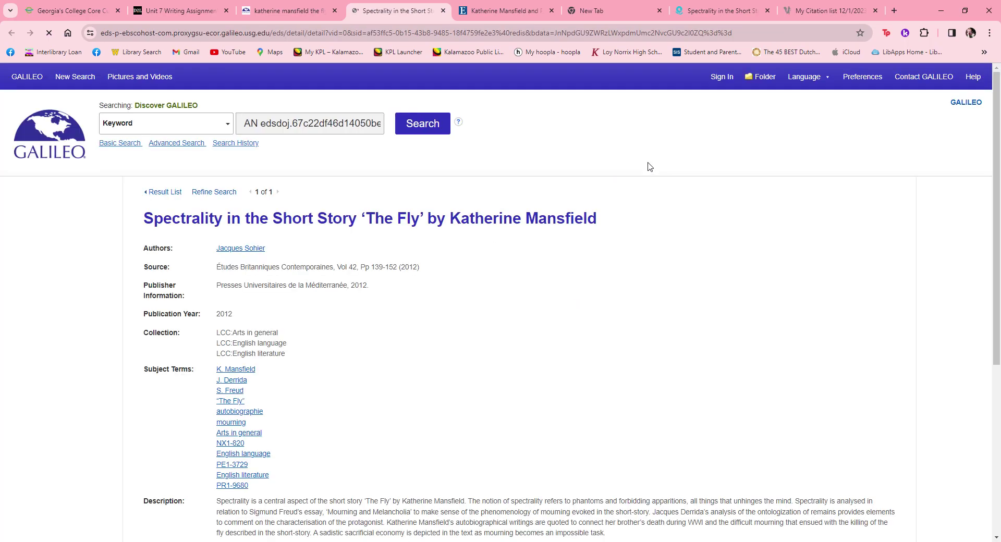
Review the article's detailed record and open the article through its University of Michigan Press Ebook Collection link.
scroll(997, 131, down, 2)
scroll(220, 165, up, 1)
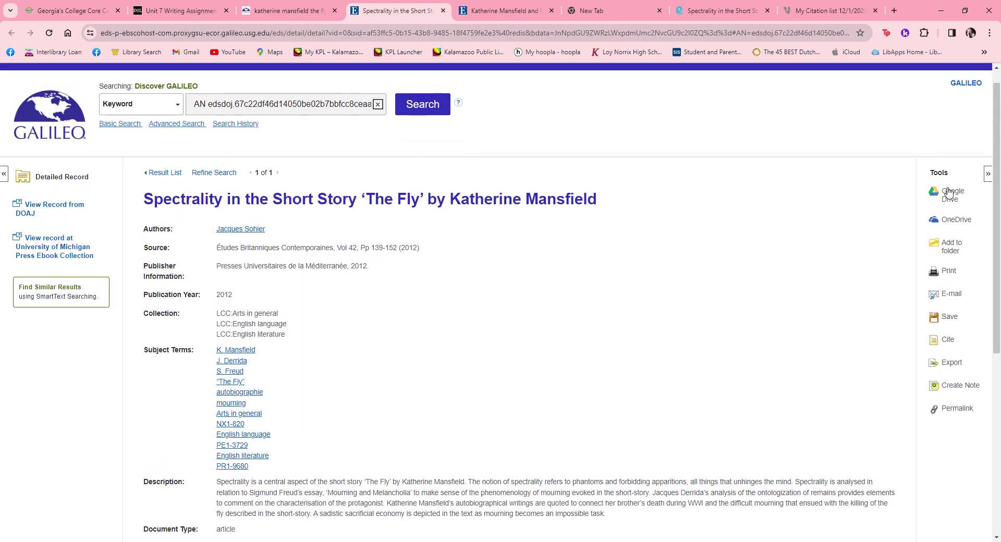
drag(996, 182, 985, 164)
scroll(985, 165, up, 1)
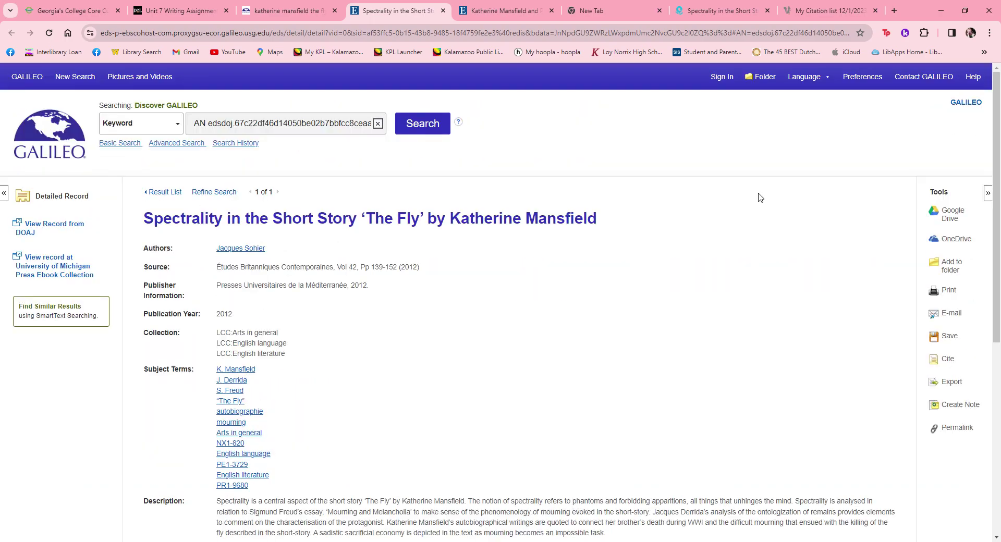
click(57, 270)
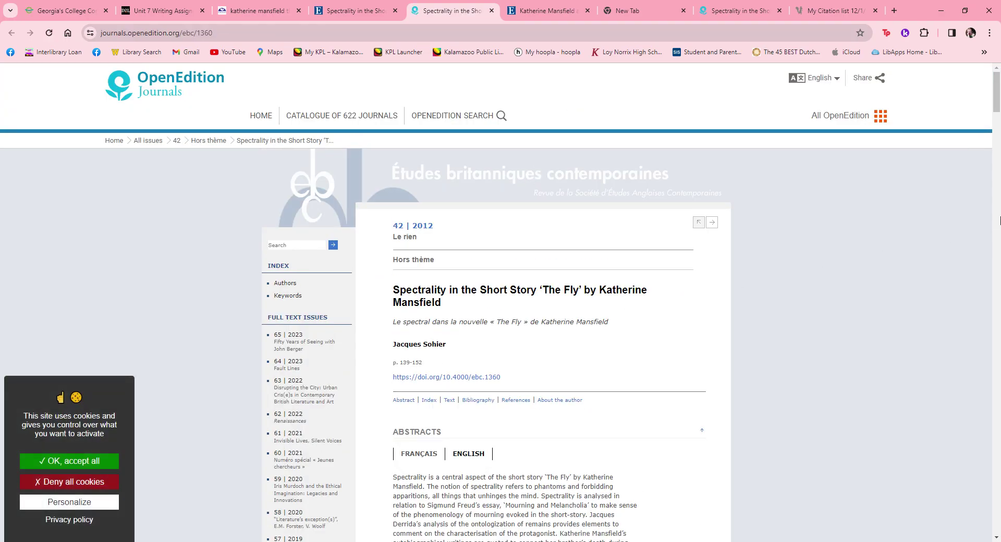
drag(999, 120, 999, 91)
Revisit the Katherine Mansfield and Psychology eBook, and return to the start of the GALILEO results for "katherine mansfield the fly".
click(538, 19)
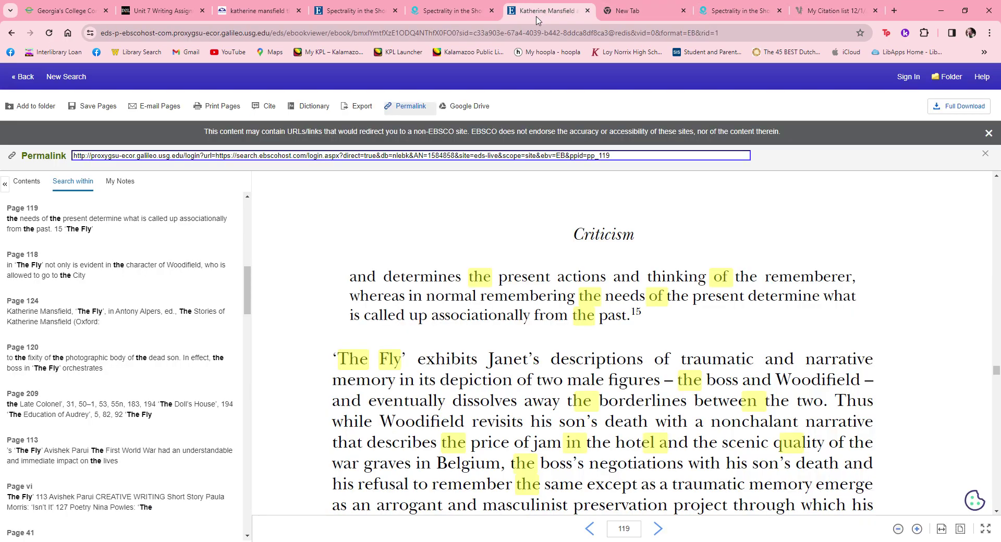
click(276, 17)
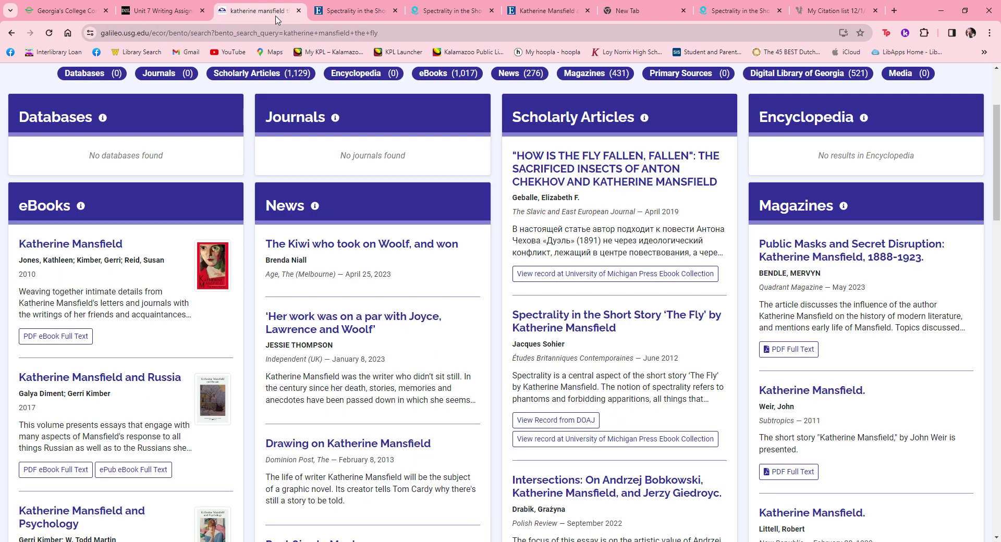
scroll(998, 204, up, 1)
scroll(998, 204, up, 1)
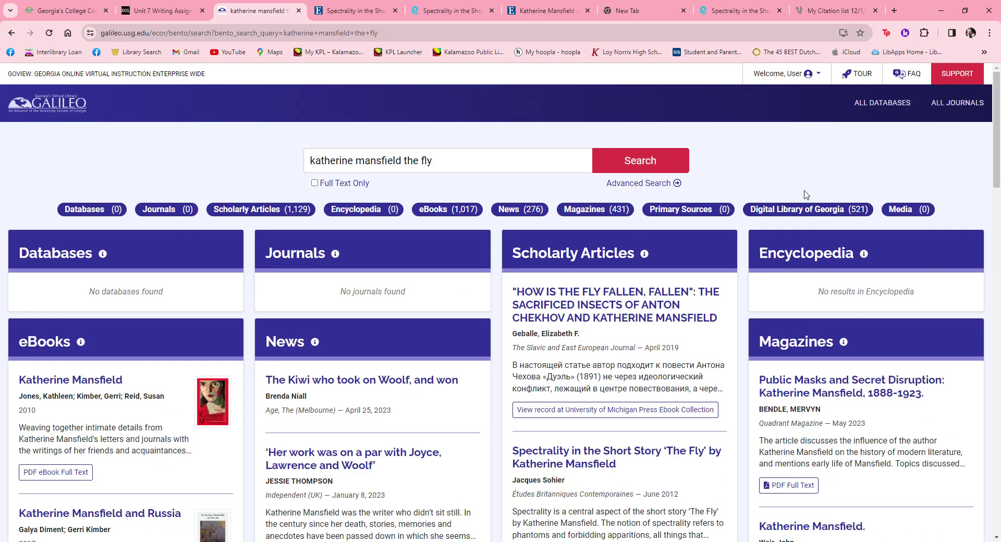